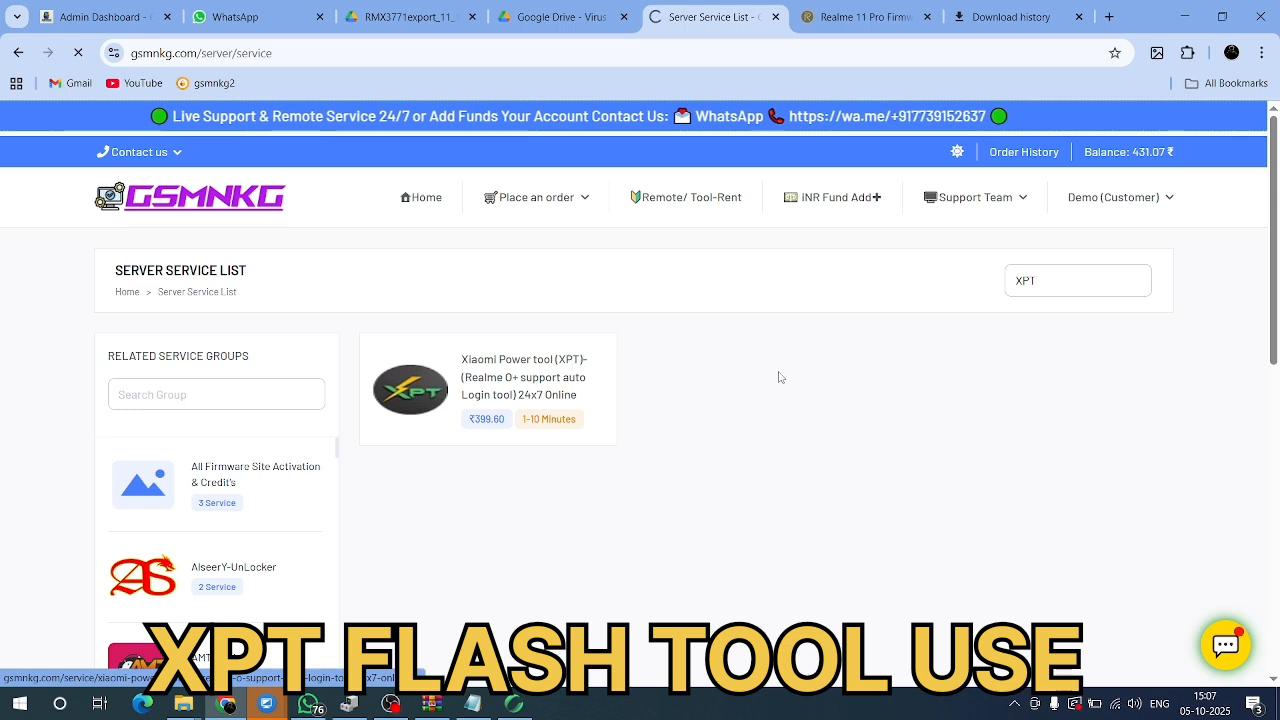
Step: Agree to the XPT terms at quantity 1, then highlight the unsupported MTK CPU note and service title
{"action": "scroll", "coordinate": [230, 440], "scroll_direction": "down", "scroll_amount": 2}
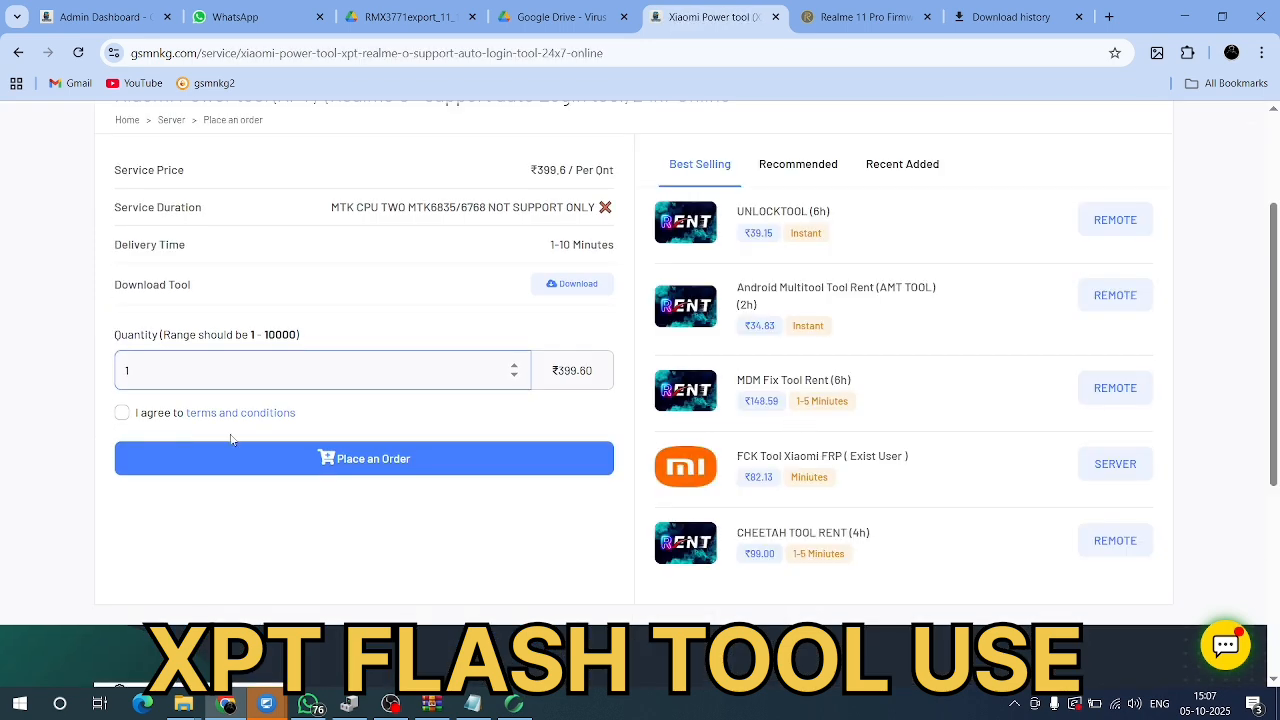
{"action": "left_click", "coordinate": [121, 412]}
{"action": "scroll", "coordinate": [329, 306], "scroll_direction": "up", "scroll_amount": 1}
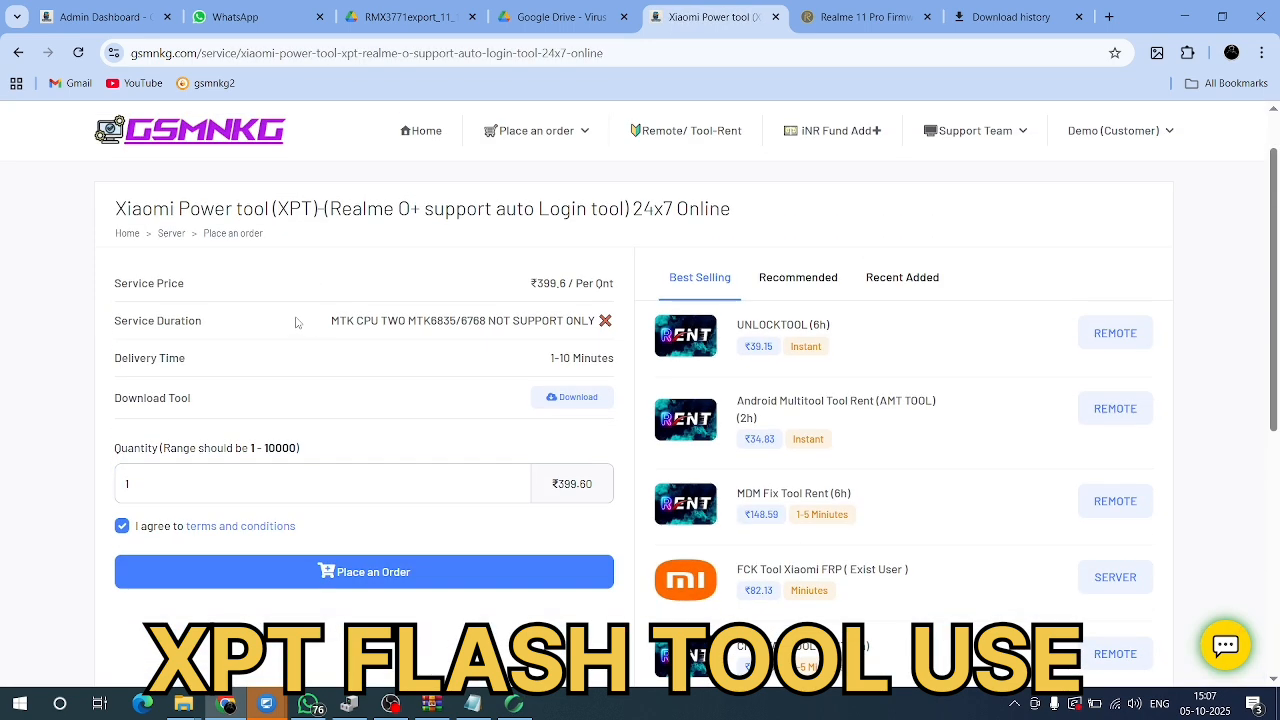
{"action": "left_click_drag", "start_coordinate": [298, 321], "coordinate": [598, 322]}
{"action": "left_click_drag", "start_coordinate": [110, 216], "coordinate": [637, 195]}
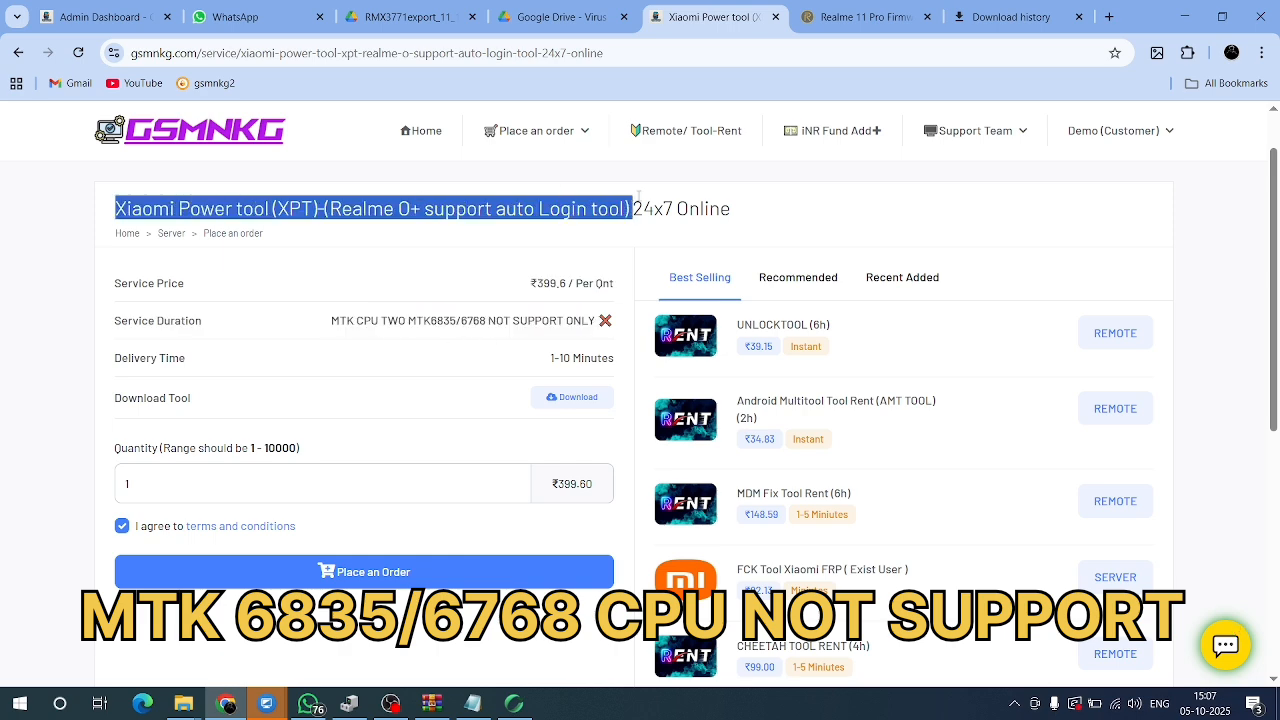
Step: Place the ₹399.60 XPT order and go to the order history from the success message
{"action": "left_click", "coordinate": [270, 574]}
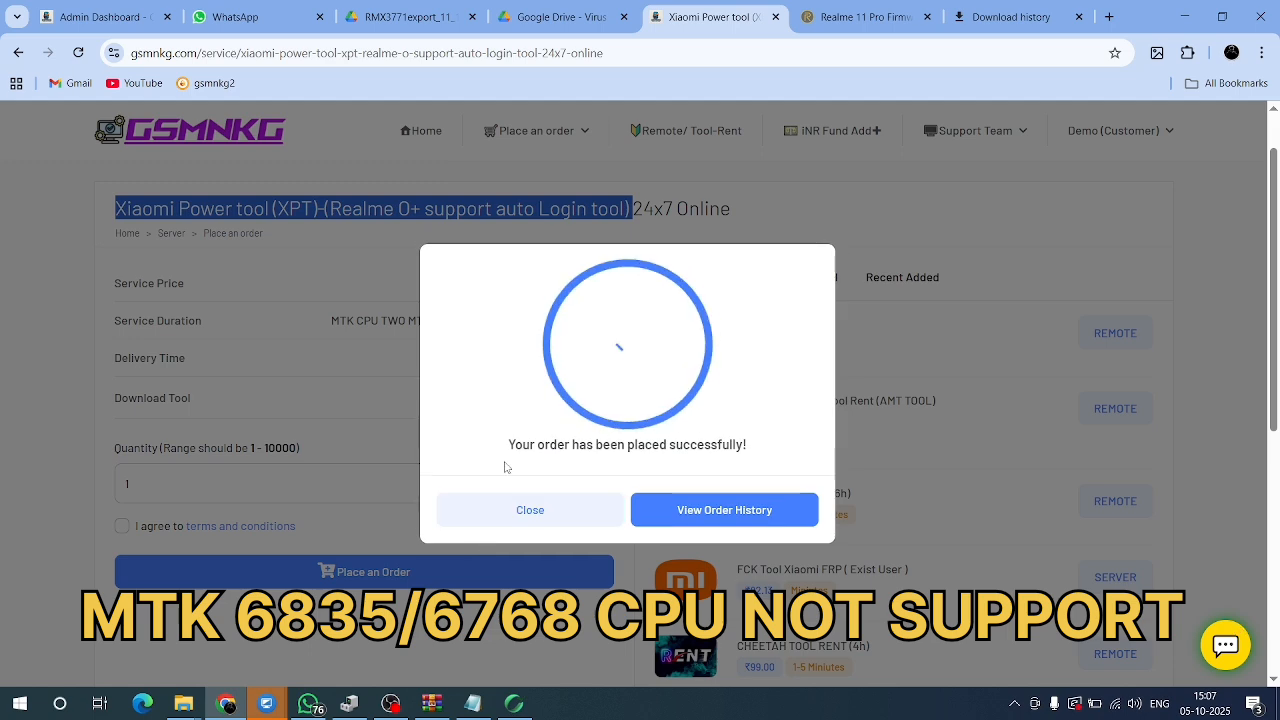
{"action": "left_click_drag", "start_coordinate": [500, 455], "coordinate": [749, 478]}
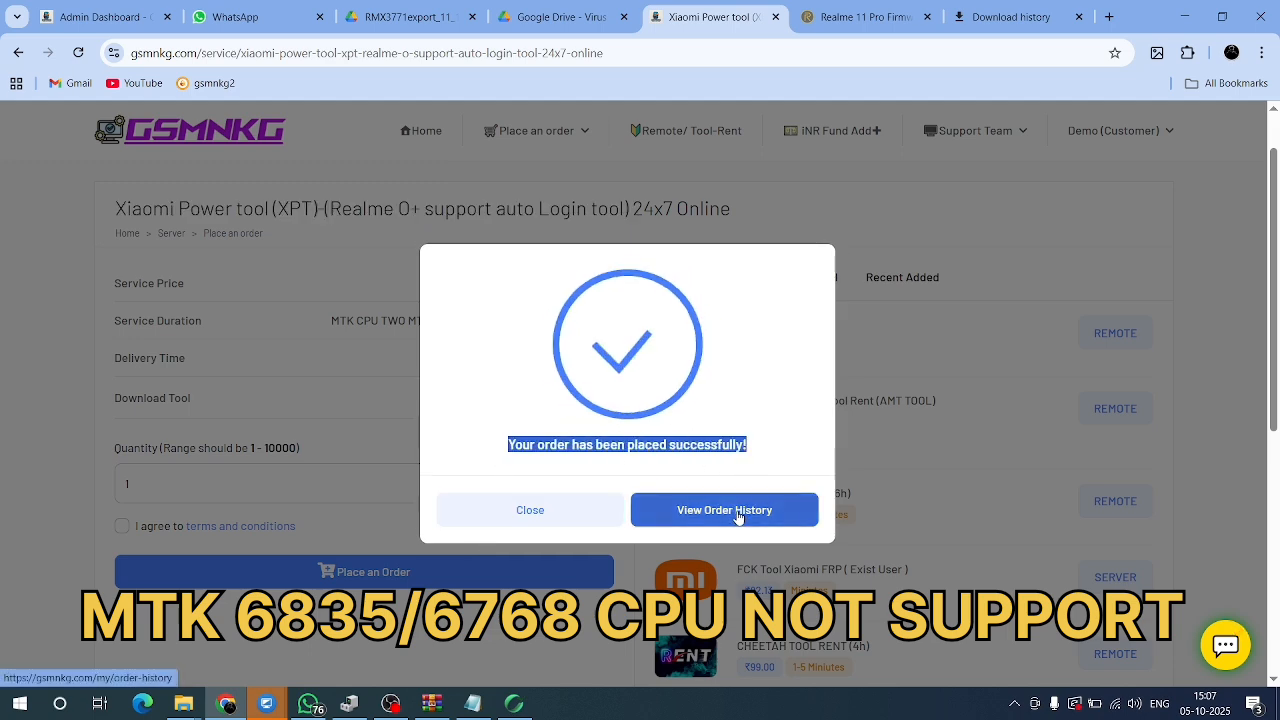
{"action": "left_click", "coordinate": [737, 512]}
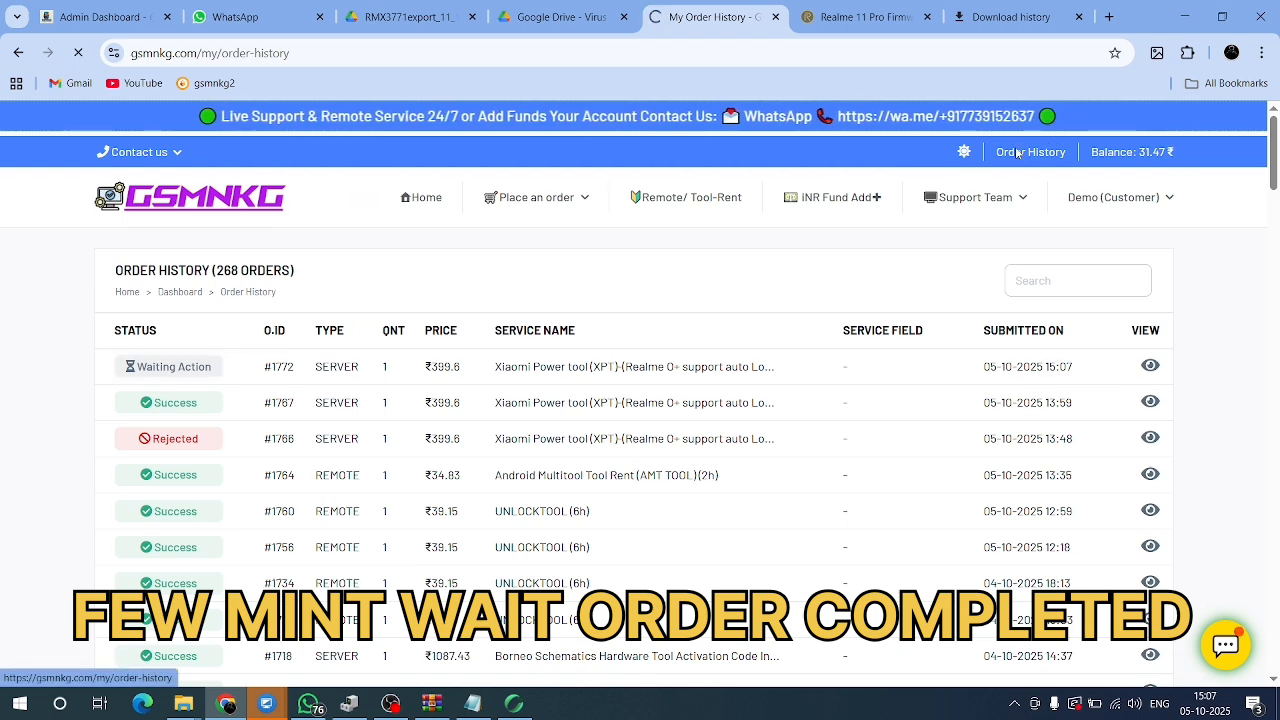
{"action": "left_click", "coordinate": [1017, 153]}
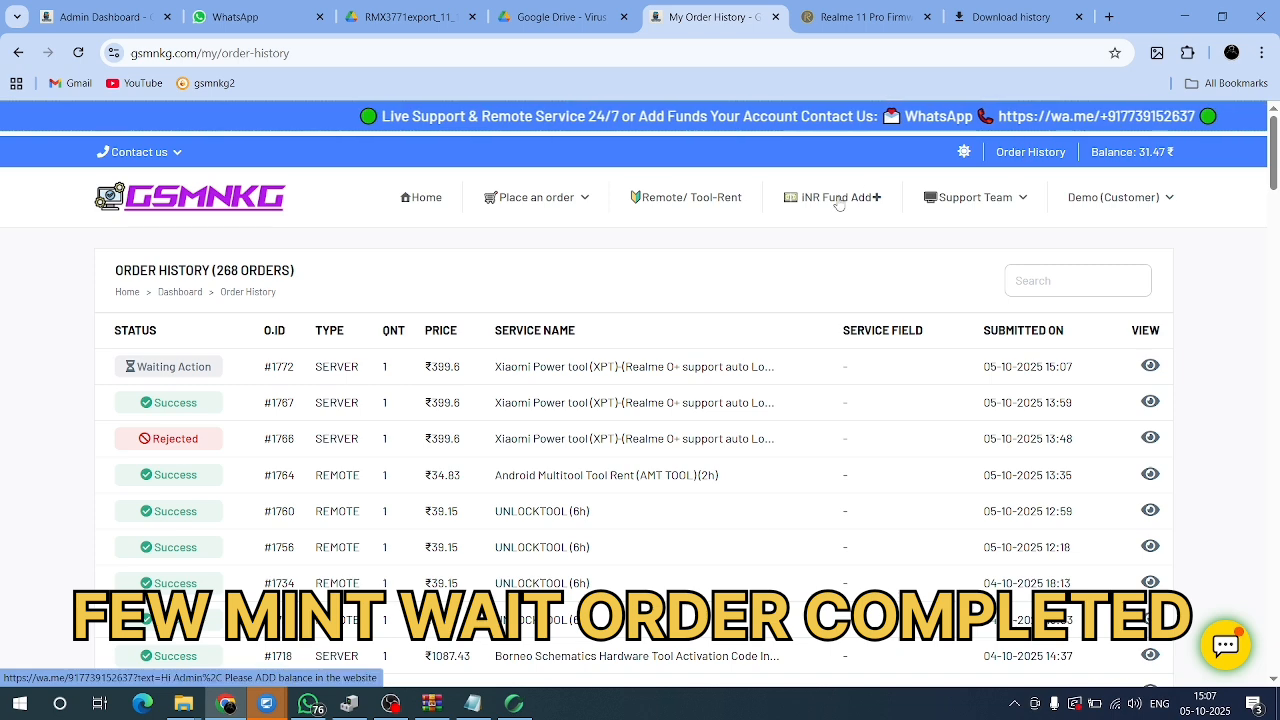
{"action": "left_click", "coordinate": [1043, 160]}
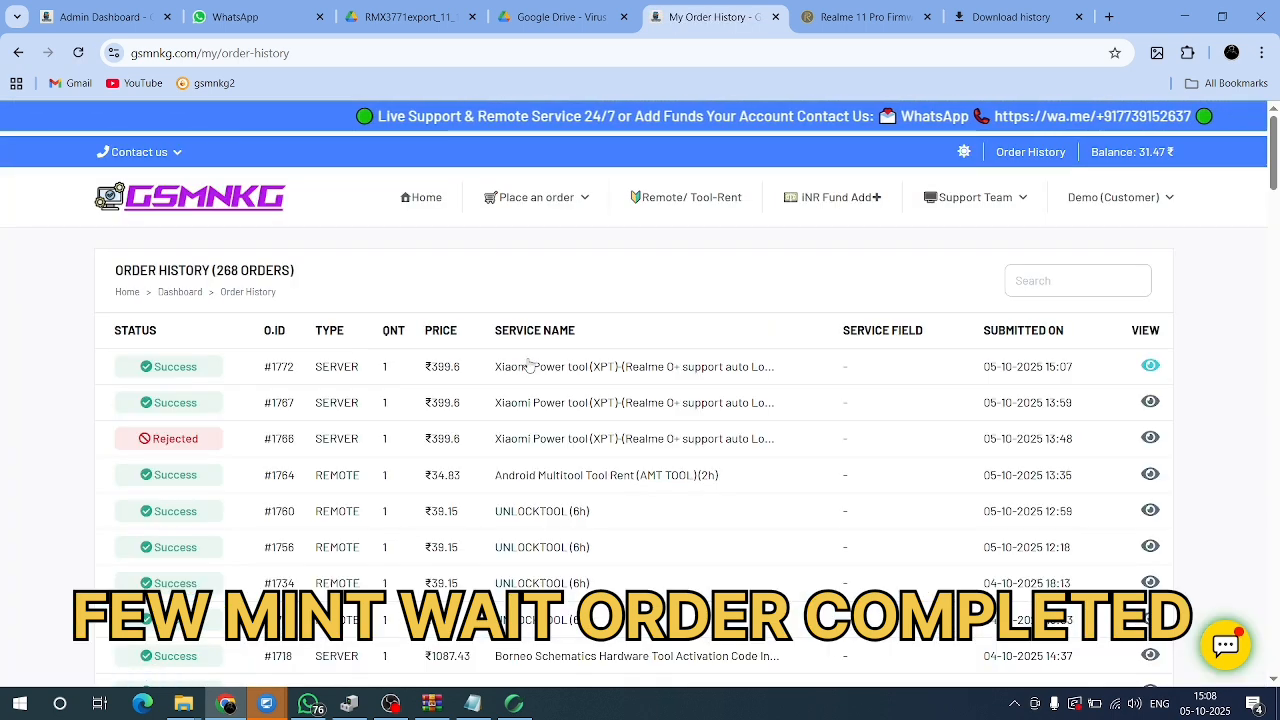
{"action": "left_click", "coordinate": [520, 371]}
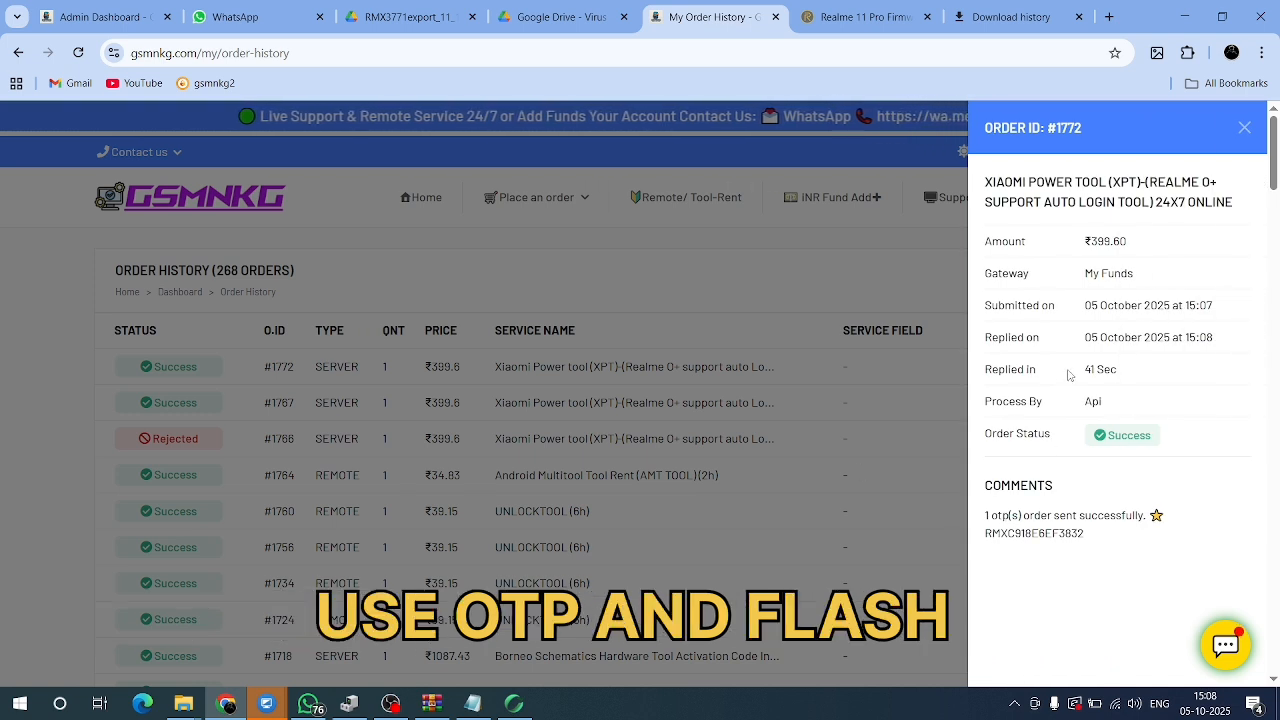
{"action": "left_click_drag", "start_coordinate": [1071, 372], "coordinate": [1129, 373]}
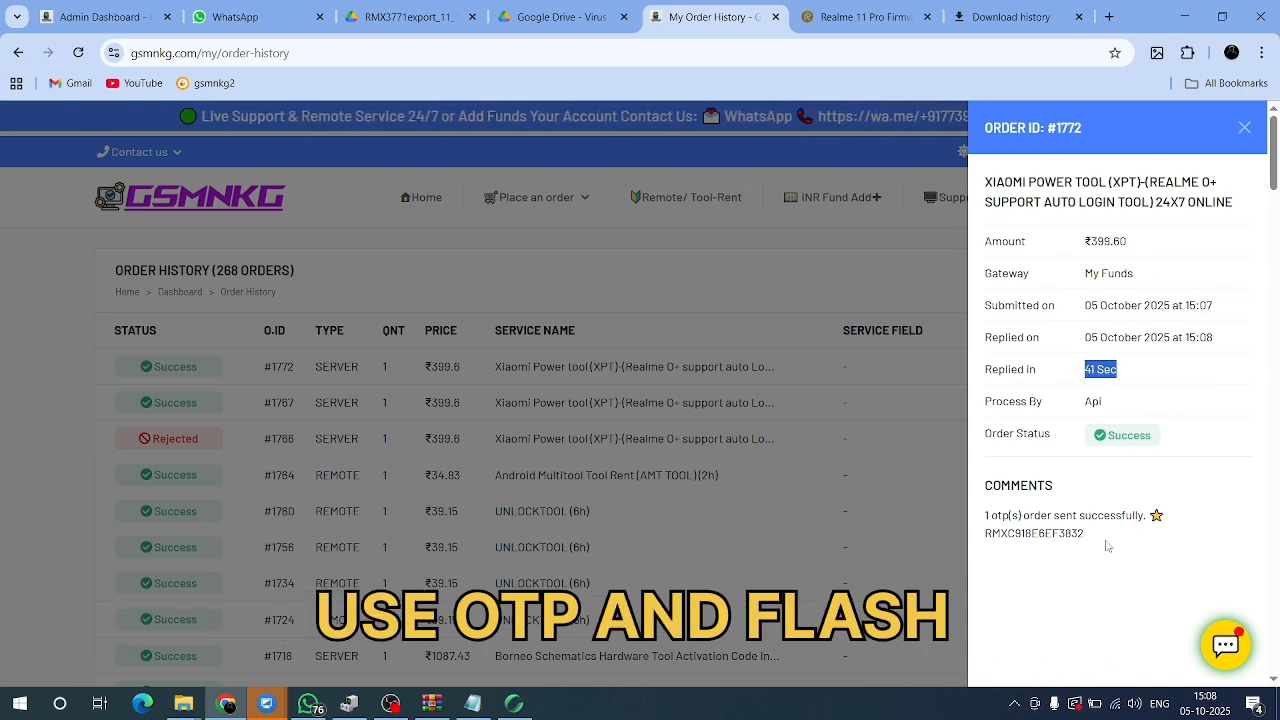
{"action": "left_click_drag", "start_coordinate": [1088, 536], "coordinate": [987, 549]}
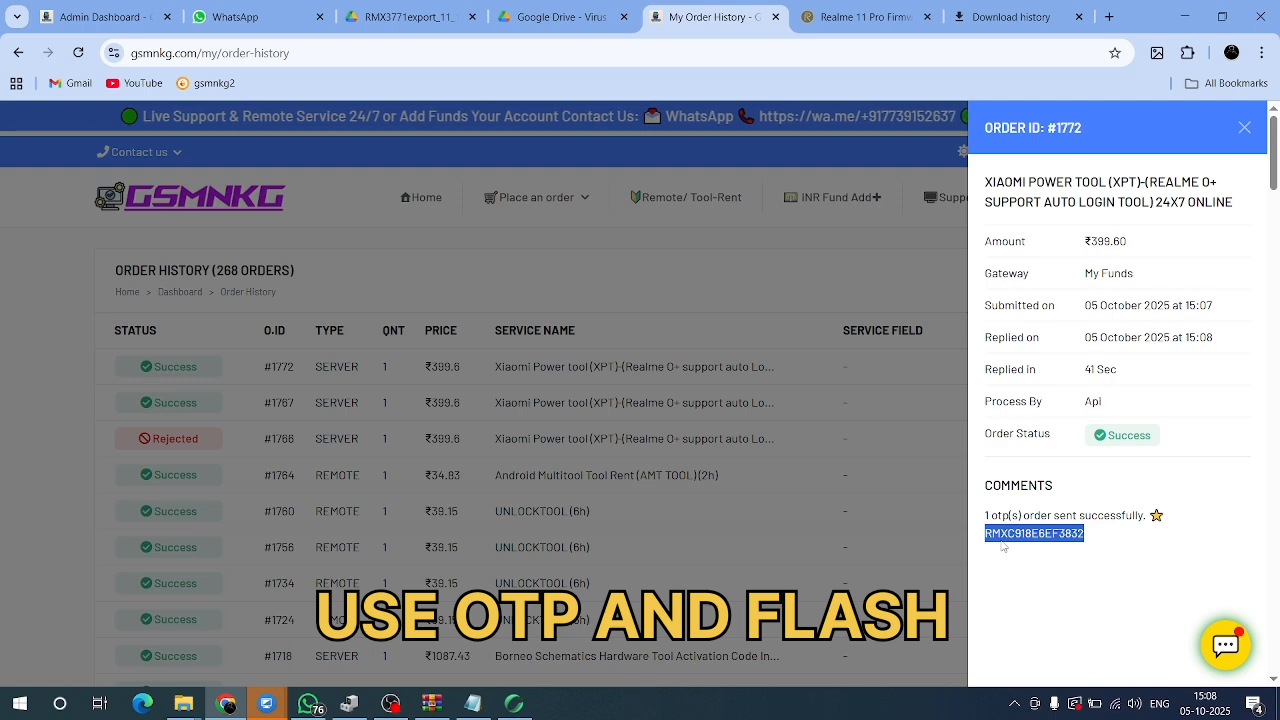
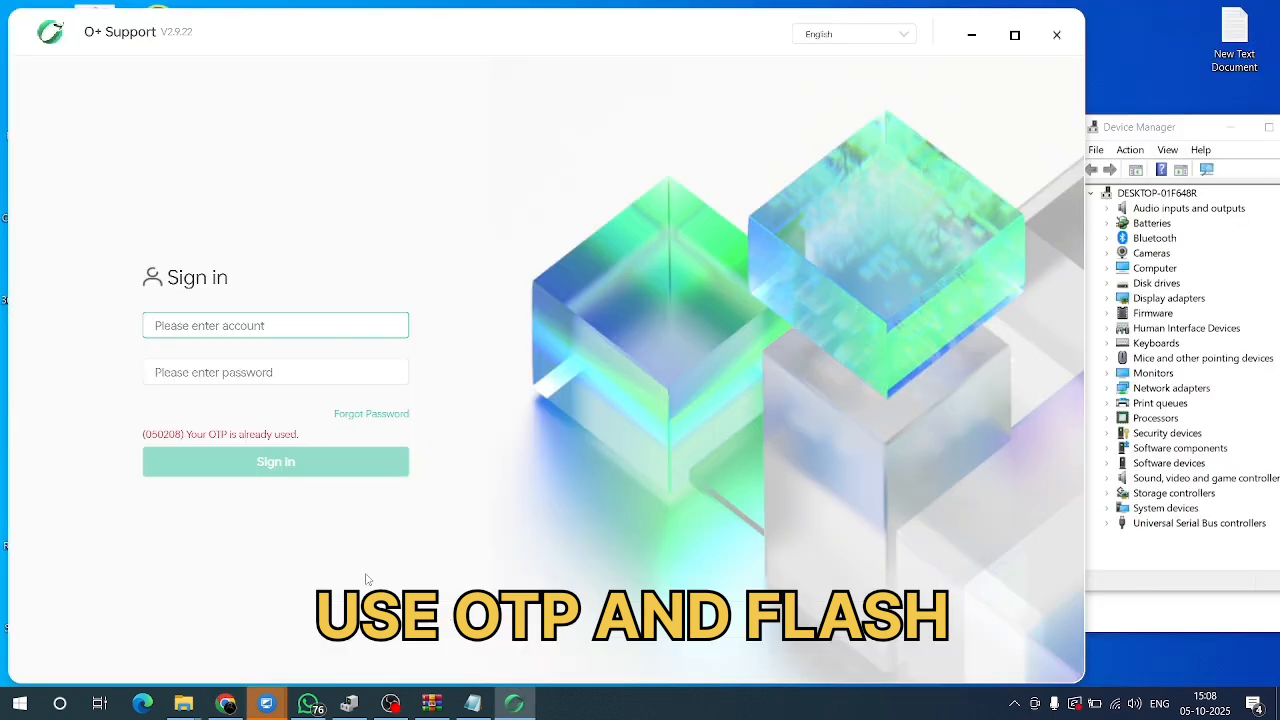
{"action": "left_click", "coordinate": [225, 704]}
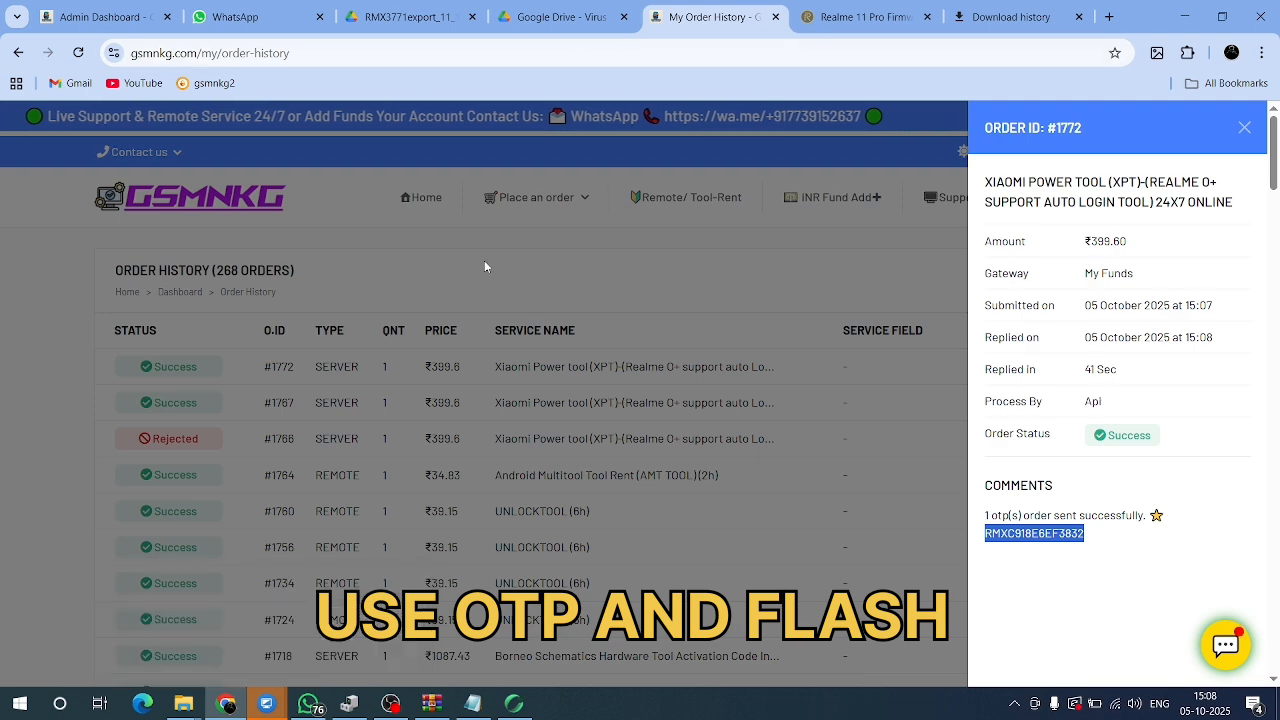
{"action": "left_click", "coordinate": [484, 262]}
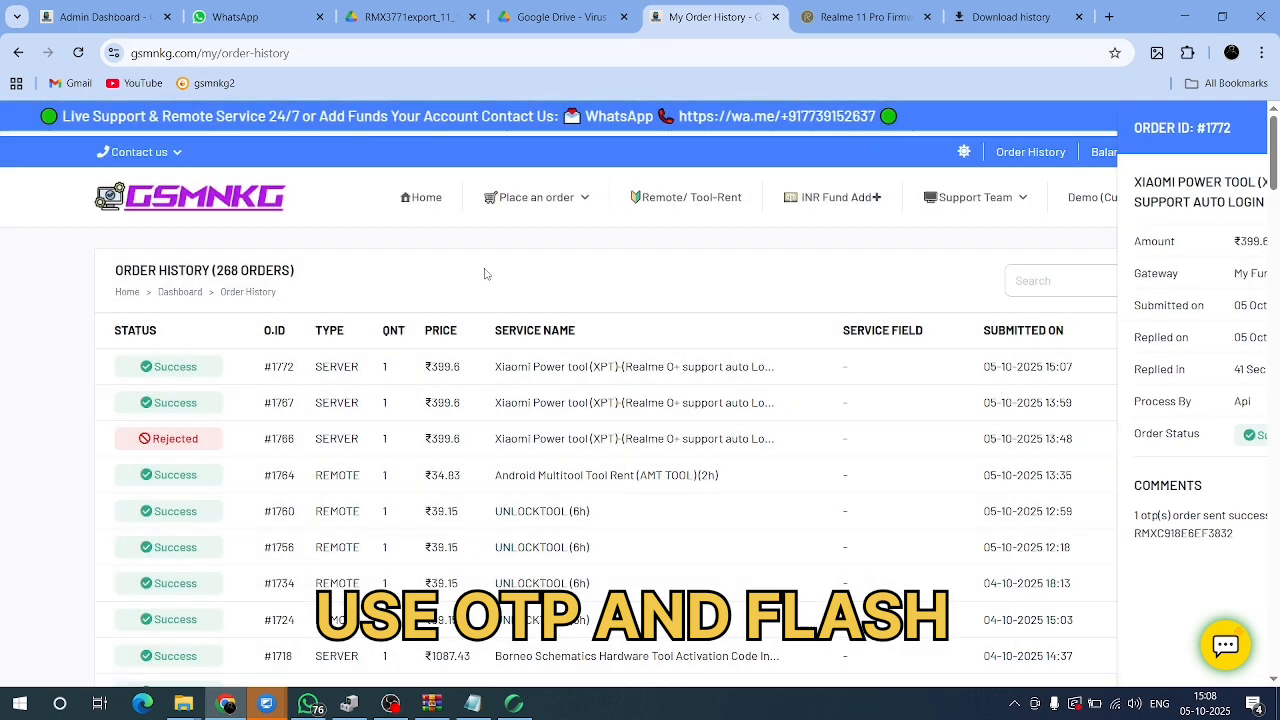
{"action": "left_click", "coordinate": [1184, 17]}
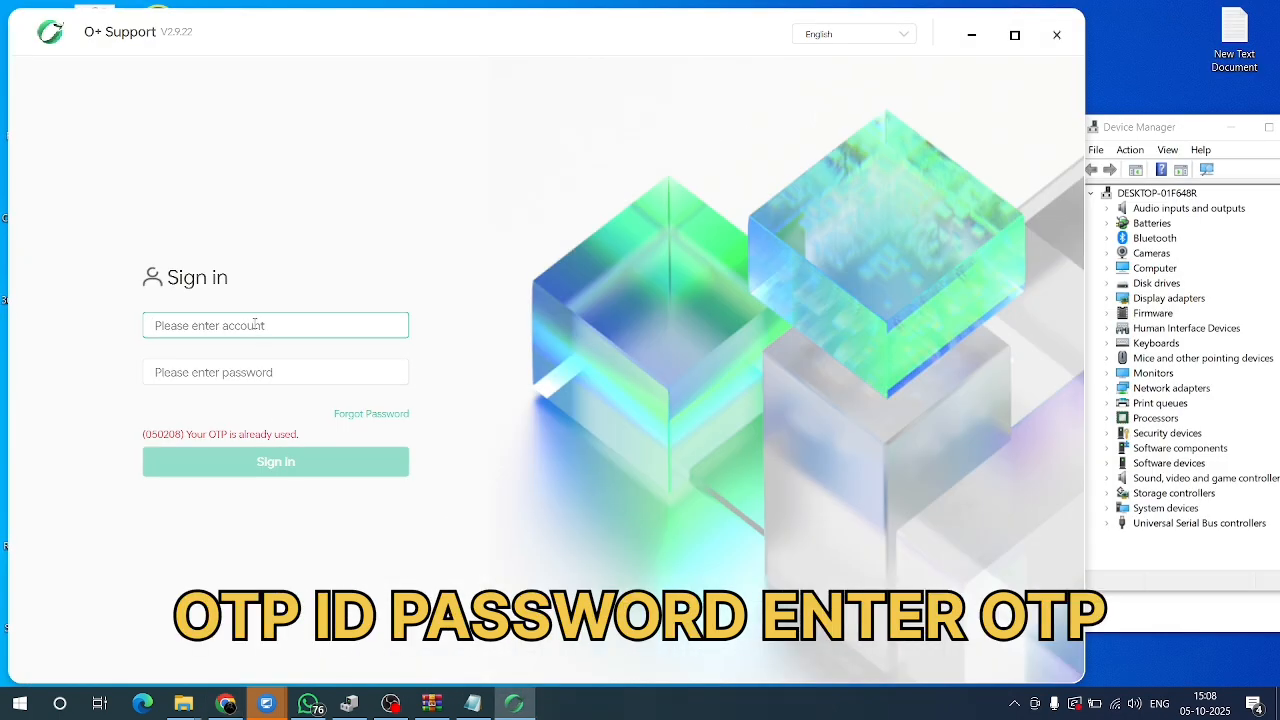
Step: Sign in with the OTP as account and password, then allow firewall access on public networks too
{"action": "left_click", "coordinate": [231, 372]}
{"action": "key", "text": "ctrl+v"}
{"action": "left_click", "coordinate": [242, 463]}
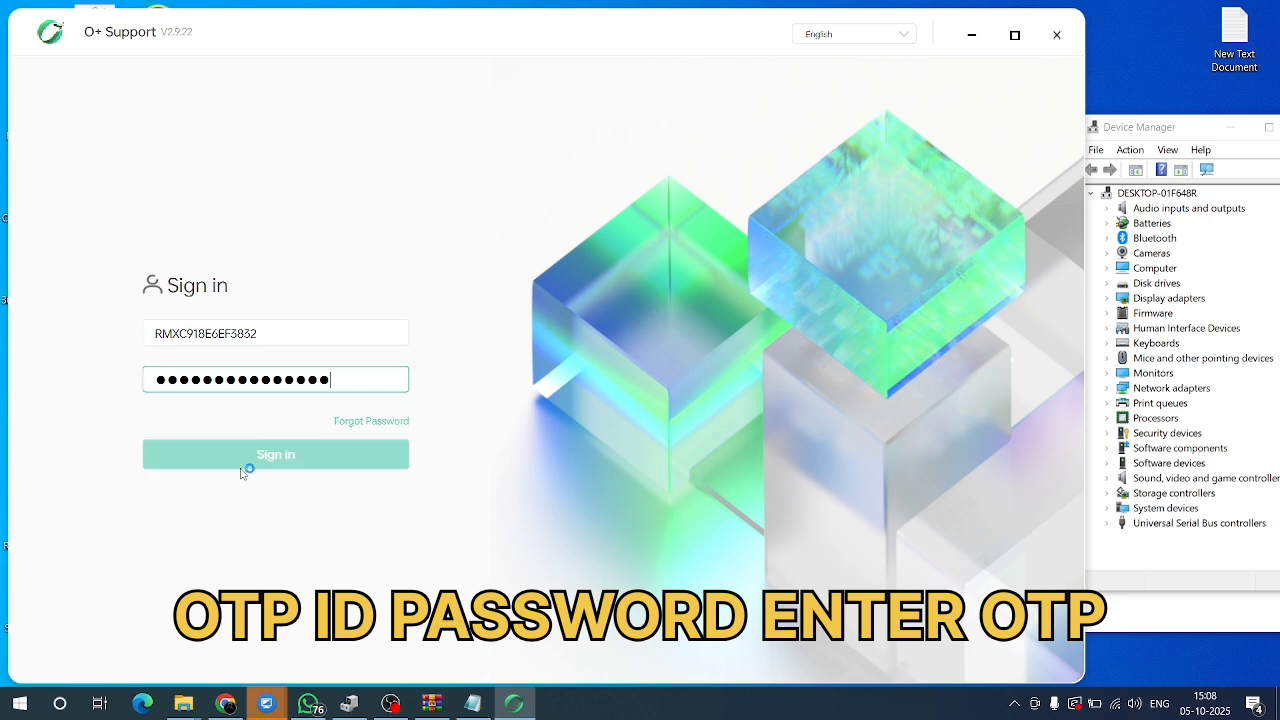
{"action": "left_click", "coordinate": [449, 425]}
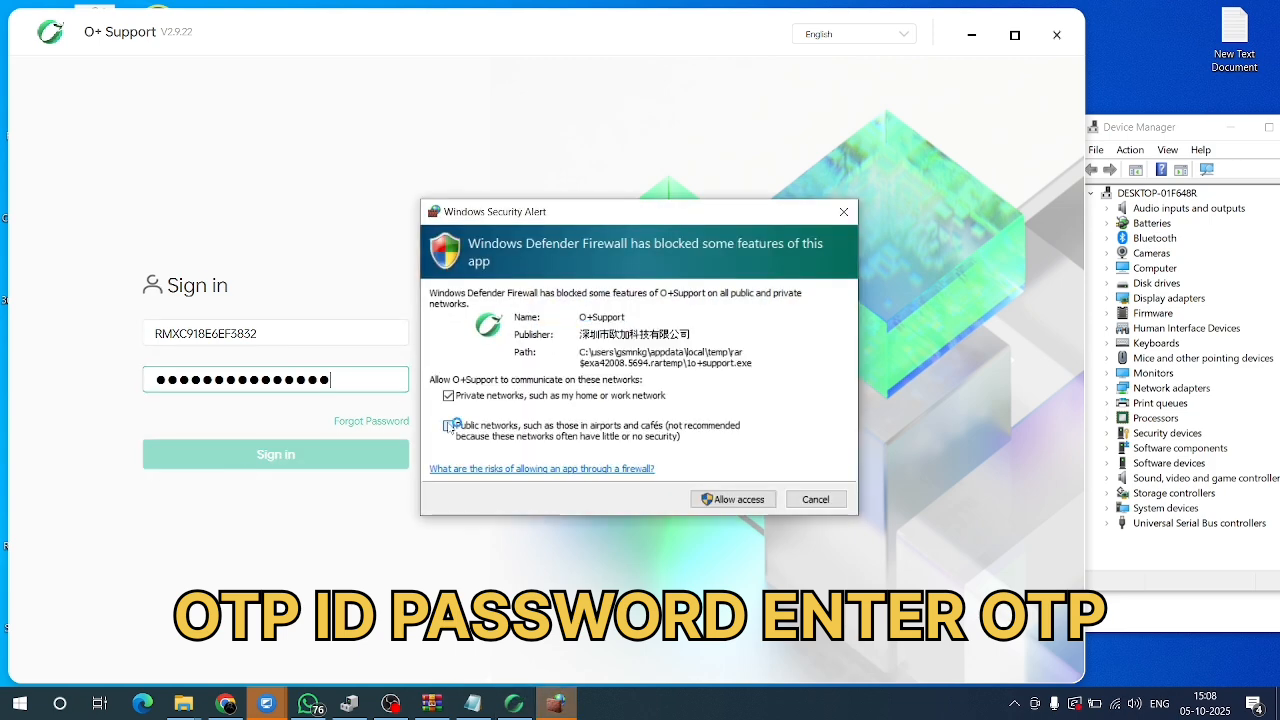
{"action": "left_click", "coordinate": [733, 499]}
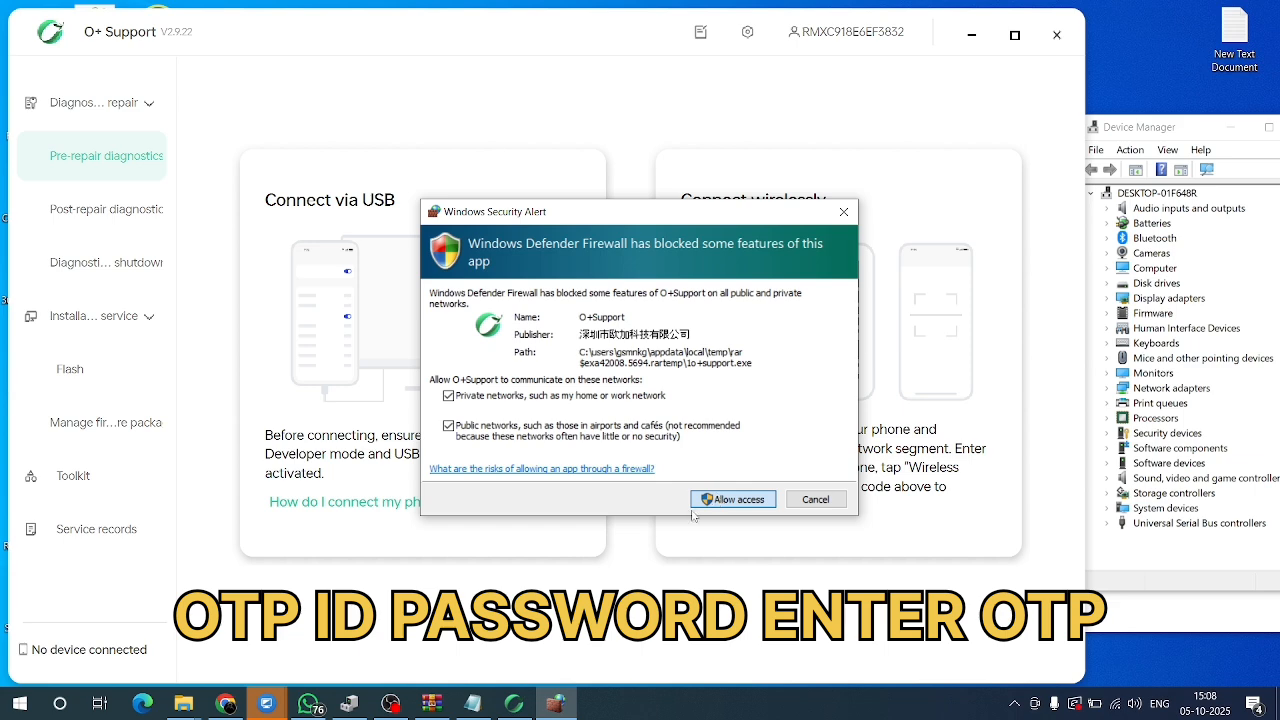
Step: Check the RMX3771 gdfirmware version_info shows project 22712 and platform 6877v
{"action": "mouse_move", "coordinate": [185, 703]}
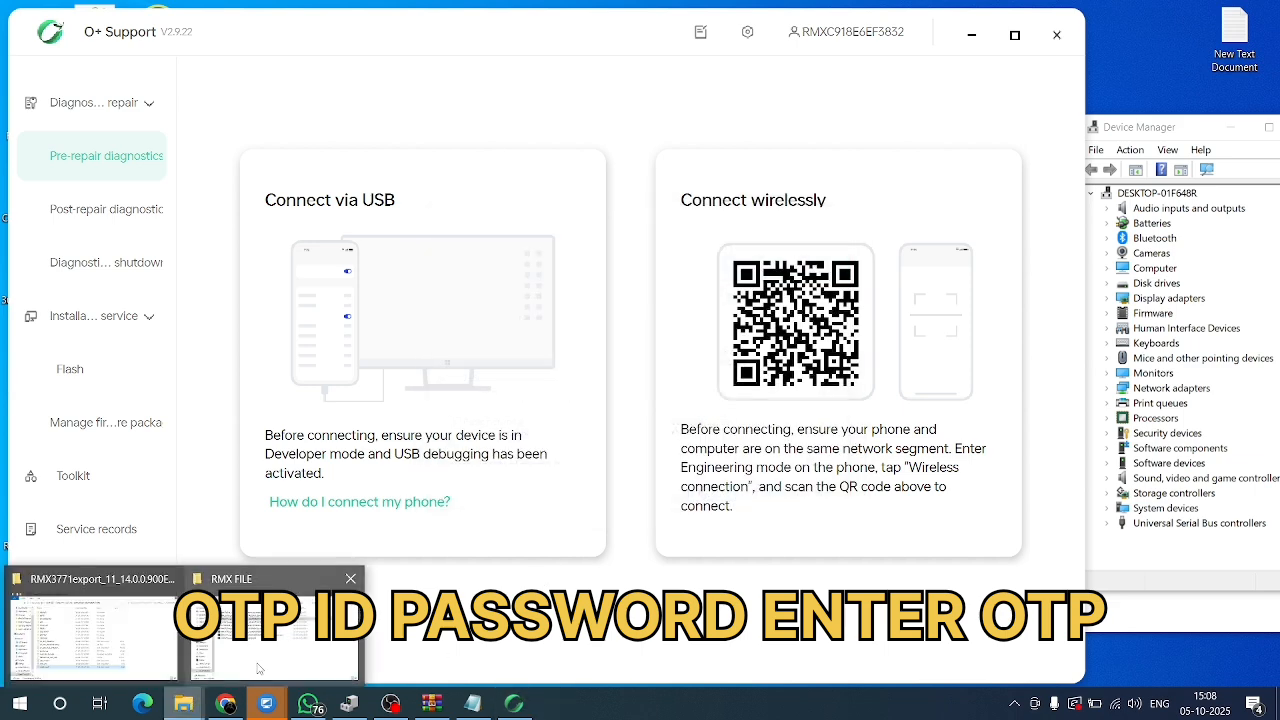
{"action": "left_click", "coordinate": [258, 660]}
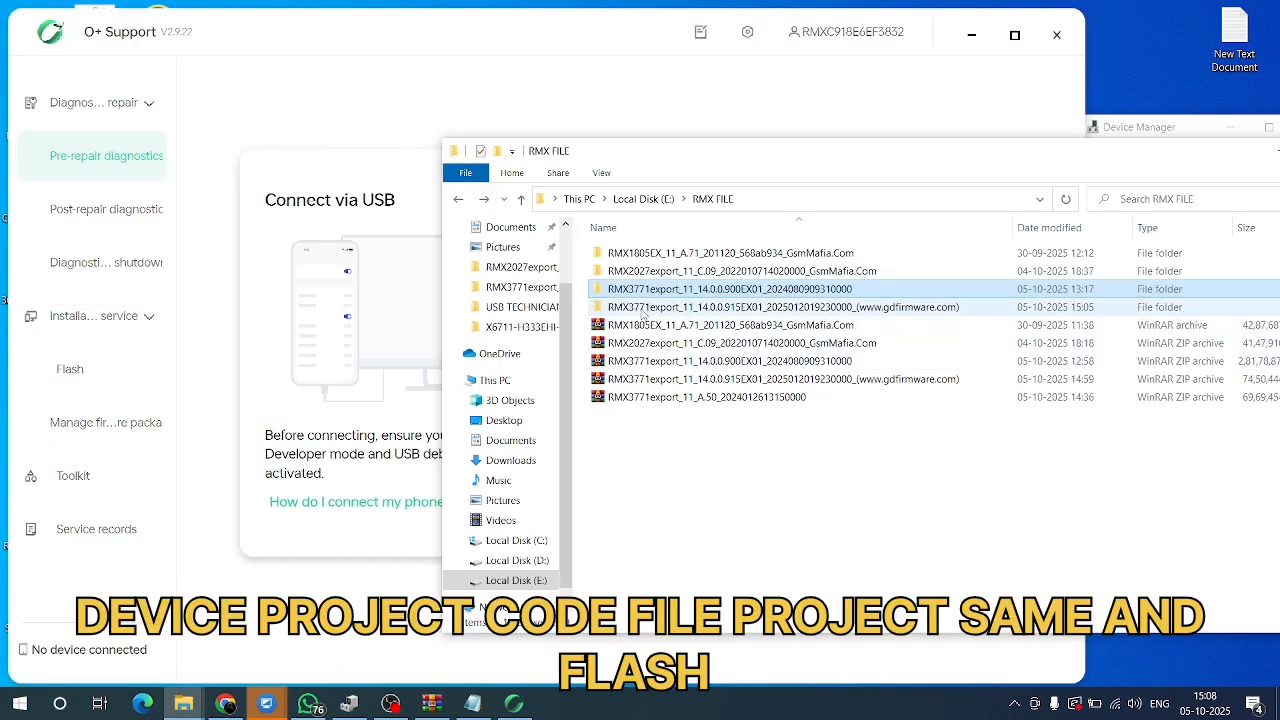
{"action": "double_click", "coordinate": [712, 306]}
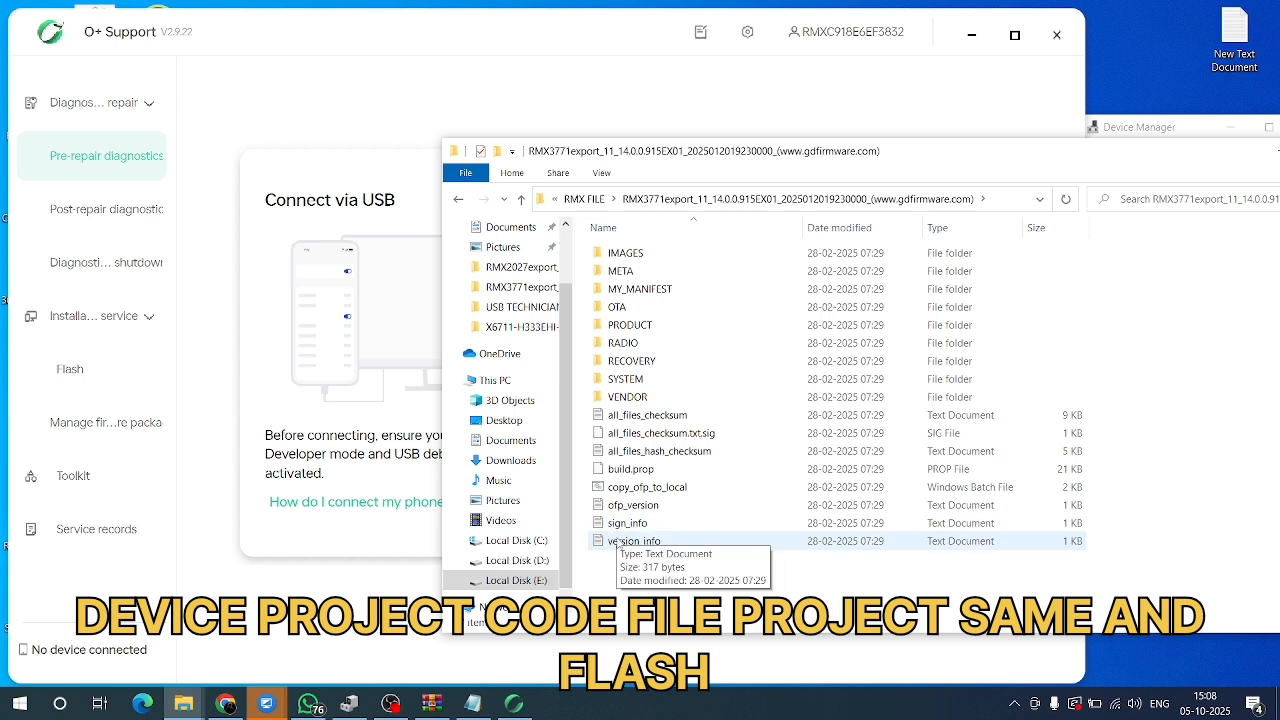
{"action": "double_click", "coordinate": [624, 540]}
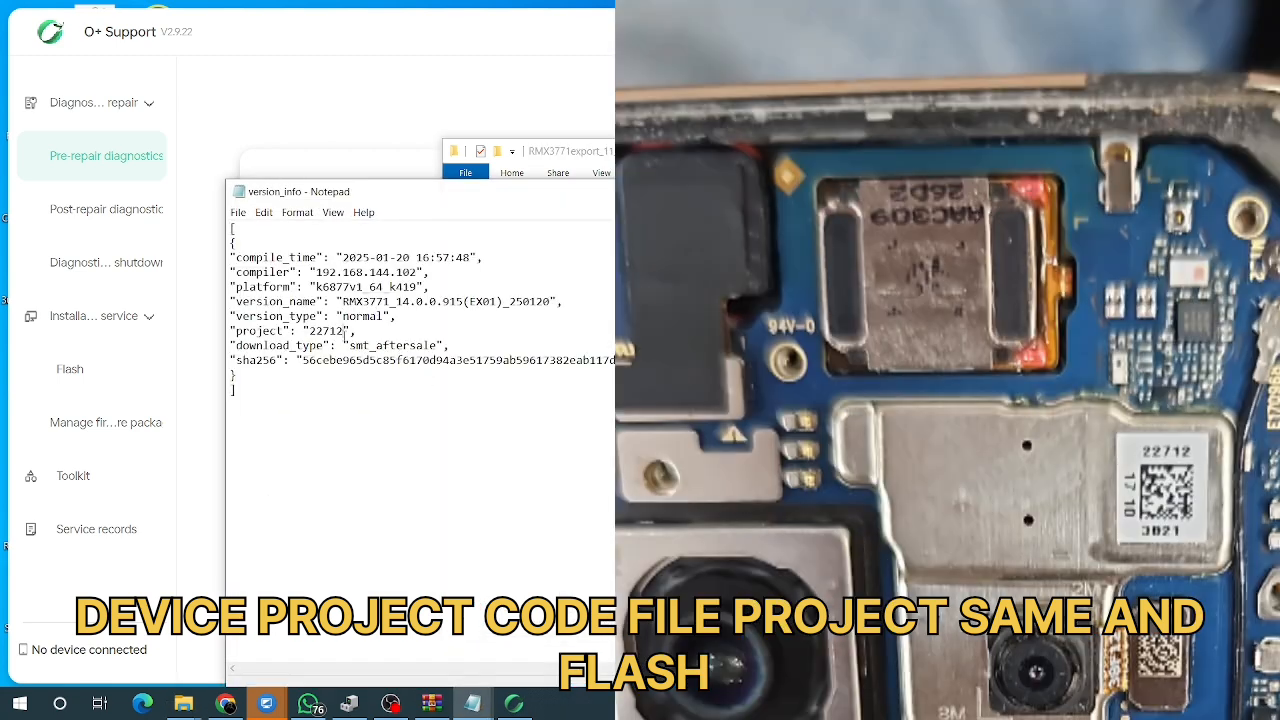
{"action": "mouse_move", "coordinate": [345, 331]}
{"action": "left_mouse_down"}
{"action": "mouse_move", "coordinate": [309, 331]}
{"action": "mouse_move", "coordinate": [339, 331]}
{"action": "left_mouse_up"}
{"action": "left_click_drag", "start_coordinate": [321, 287], "coordinate": [357, 287]}
{"action": "left_click", "coordinate": [200, 280]}
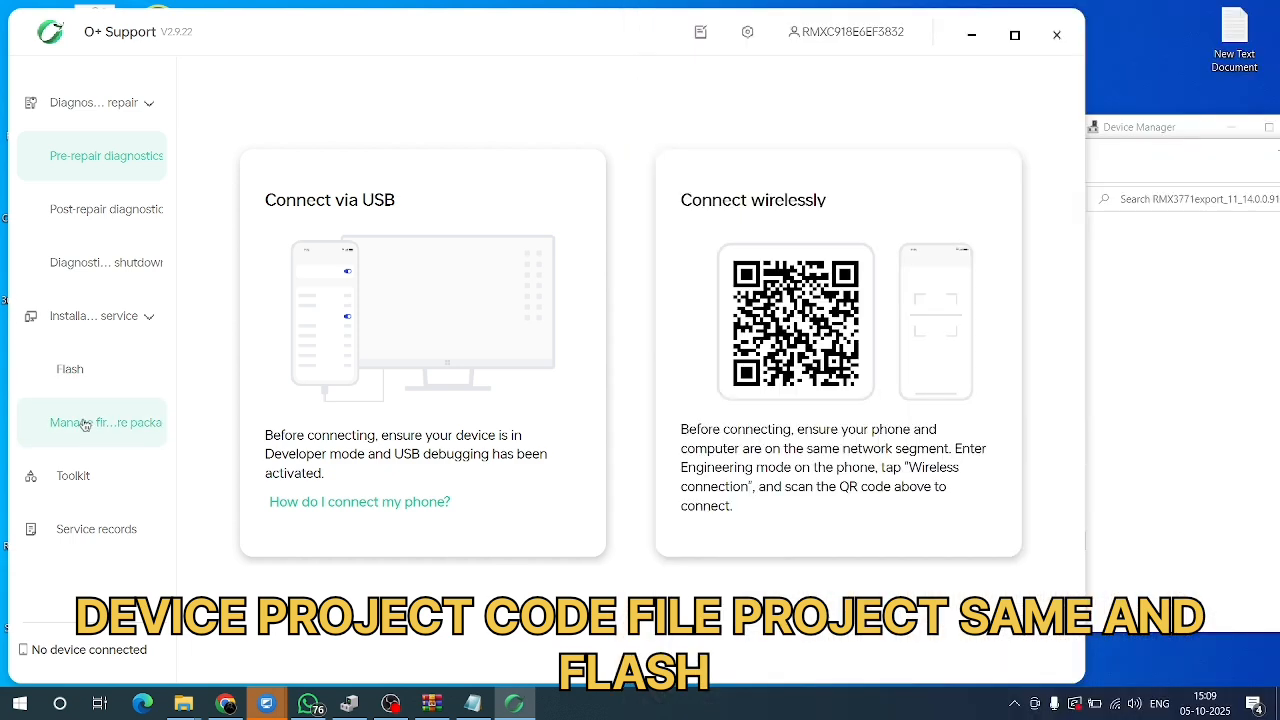
Step: Import the gdfirmware RMX3771 folder as a NARZO 70 5G package and delete the old A.50 package
{"action": "left_click", "coordinate": [85, 425]}
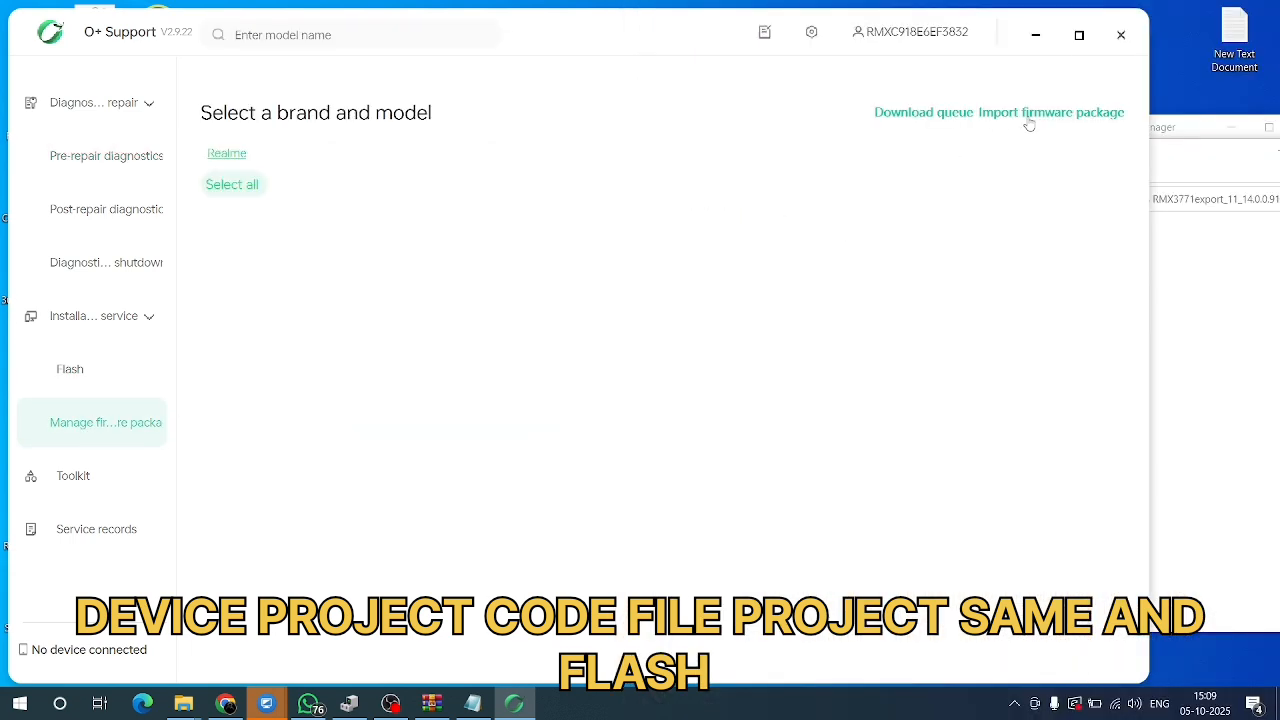
{"action": "left_click", "coordinate": [1027, 120]}
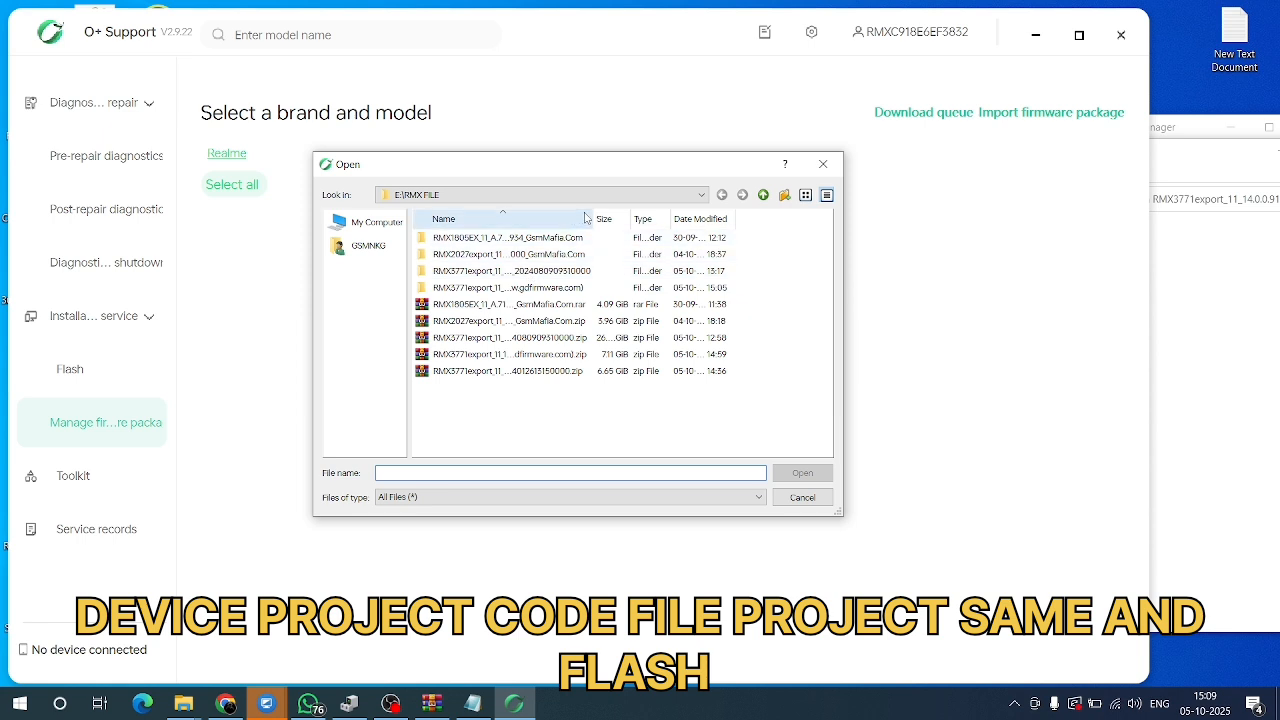
{"action": "left_click_drag", "start_coordinate": [590, 218], "coordinate": [698, 218]}
{"action": "left_click", "coordinate": [621, 288]}
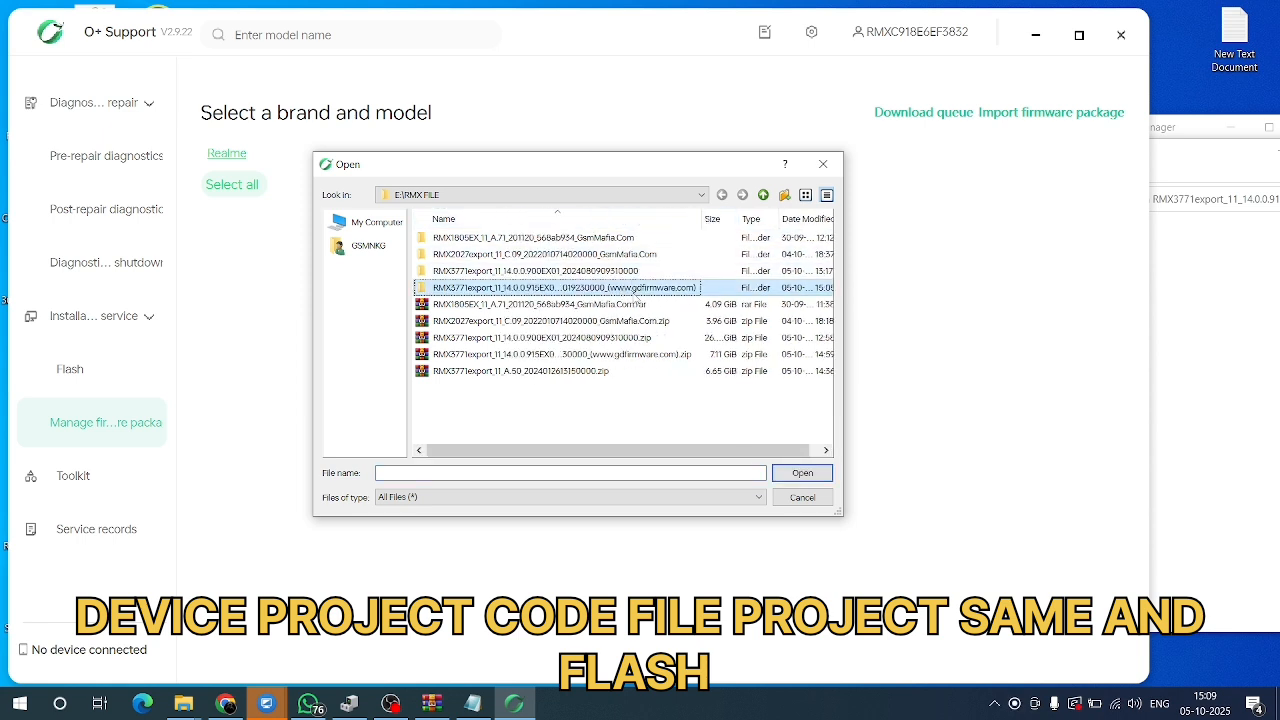
{"action": "left_click", "coordinate": [802, 473]}
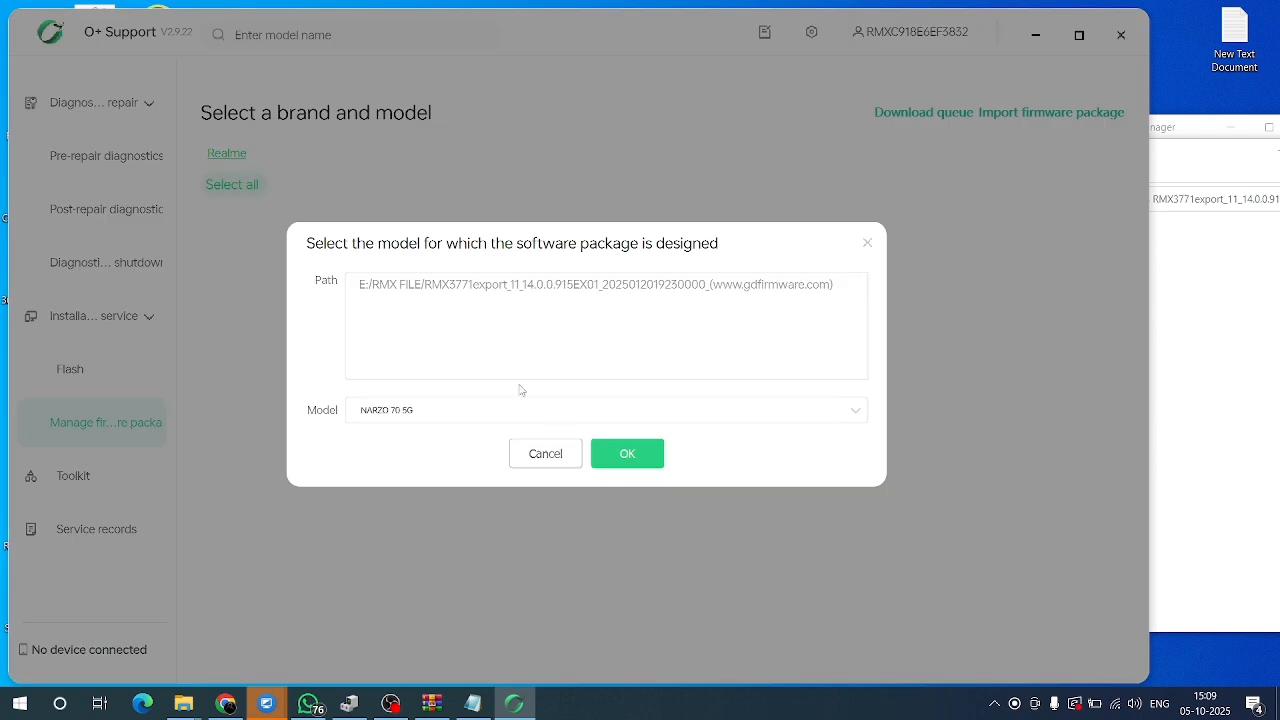
{"action": "left_click", "coordinate": [628, 455]}
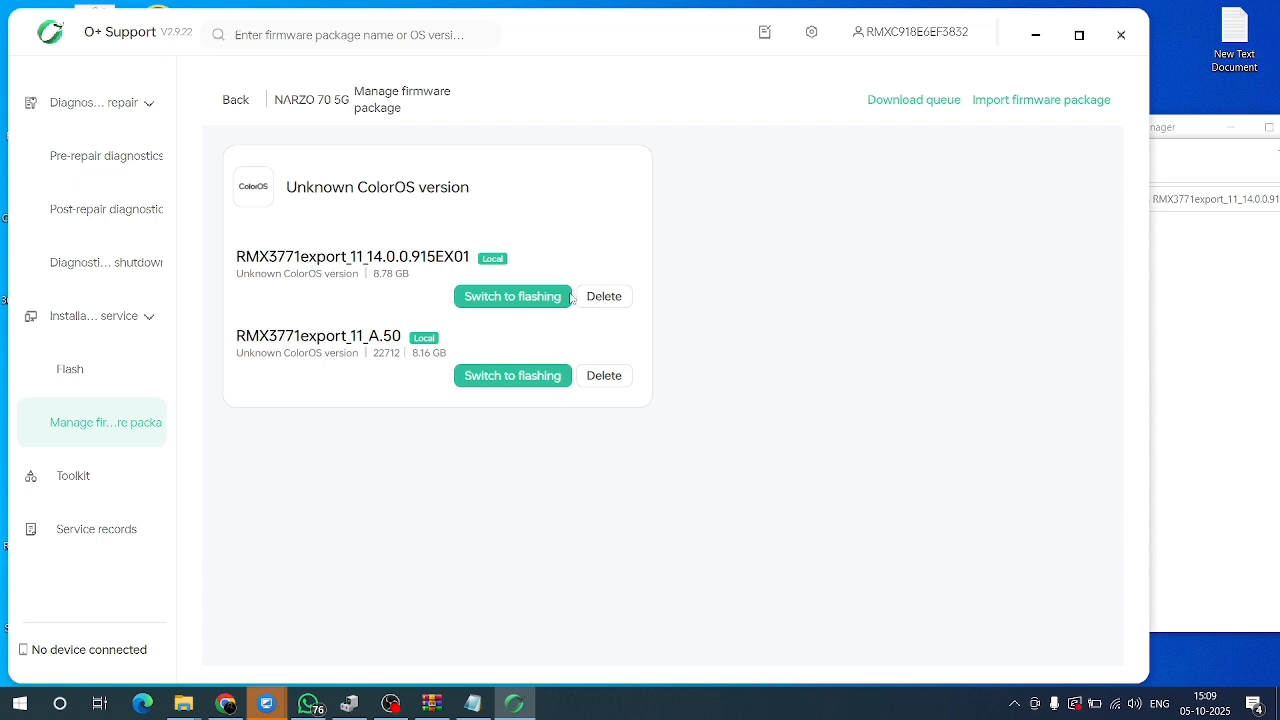
{"action": "left_click", "coordinate": [594, 374]}
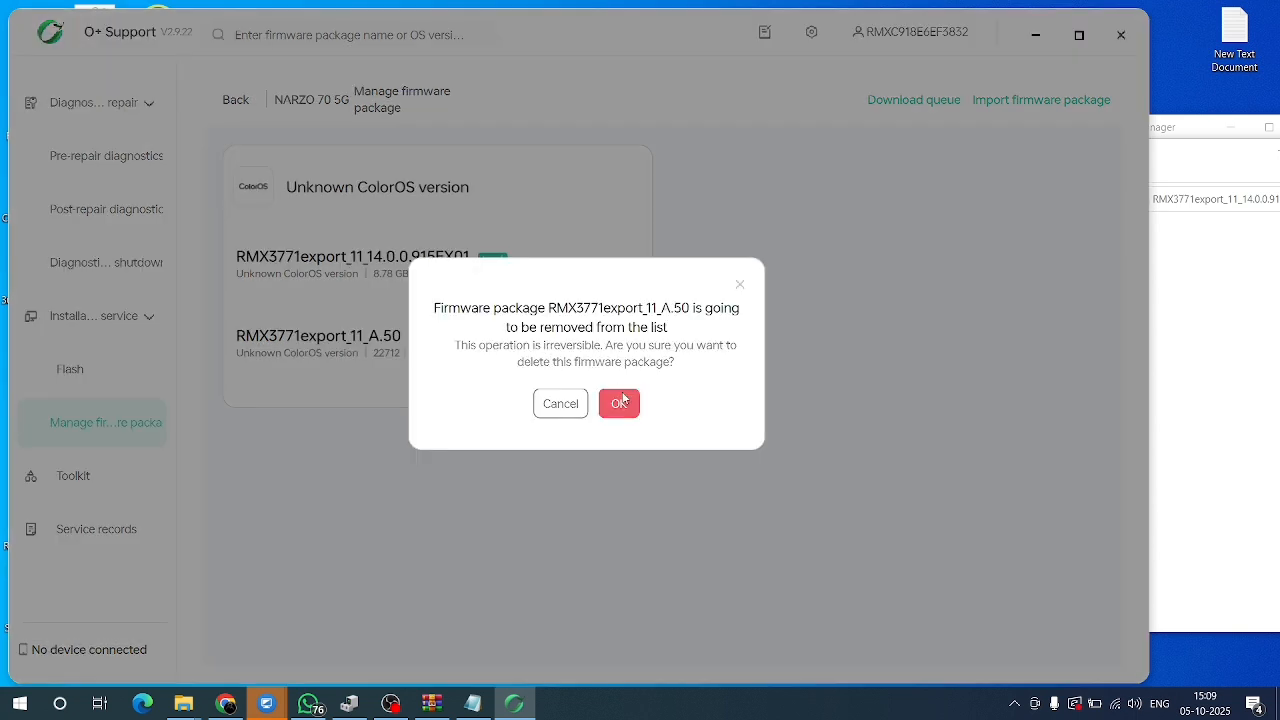
{"action": "left_click", "coordinate": [616, 402]}
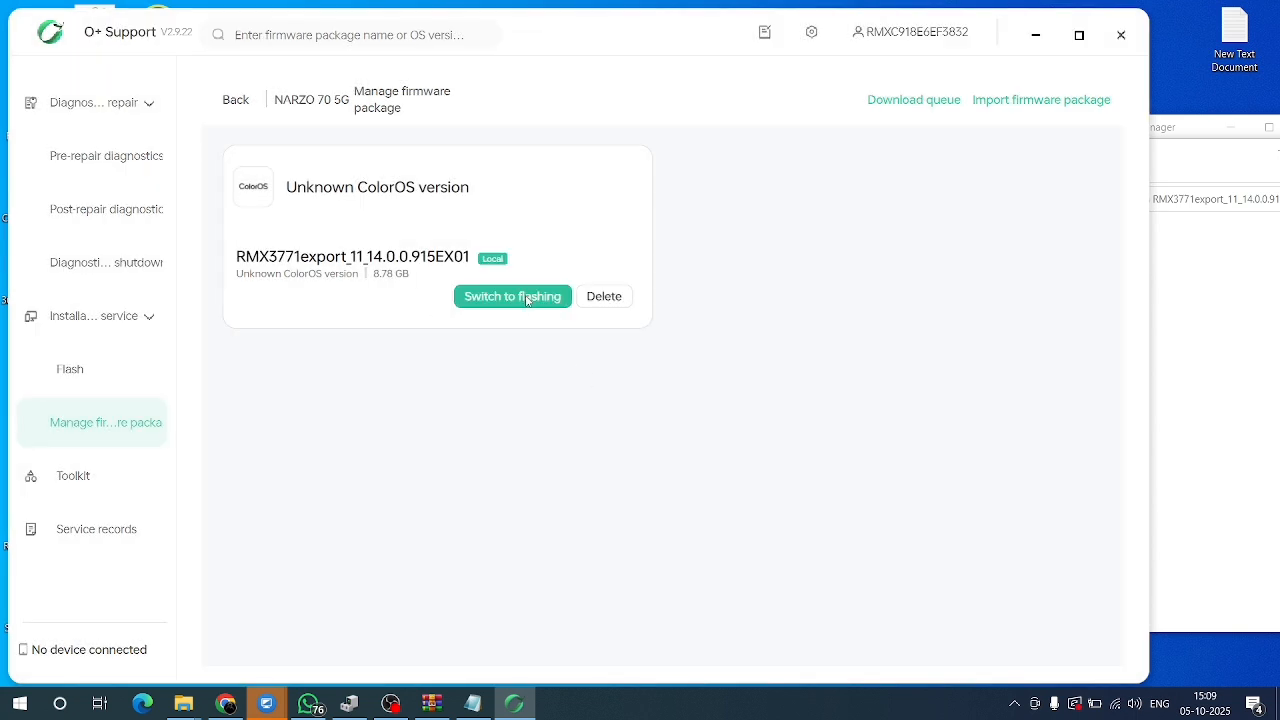
Step: Send the 915EX01 package to flashing and close the version_info Notepad window
{"action": "left_click", "coordinate": [528, 298]}
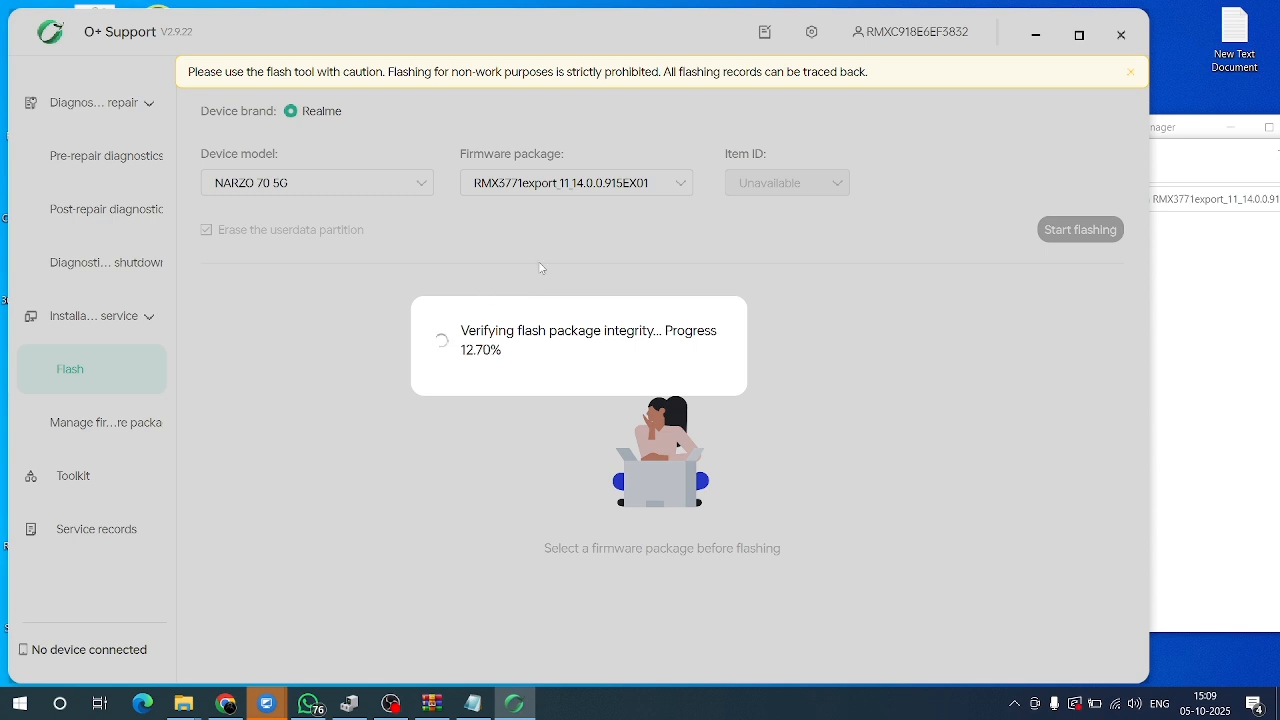
{"action": "left_click", "coordinate": [473, 705]}
{"action": "left_click", "coordinate": [1018, 199]}
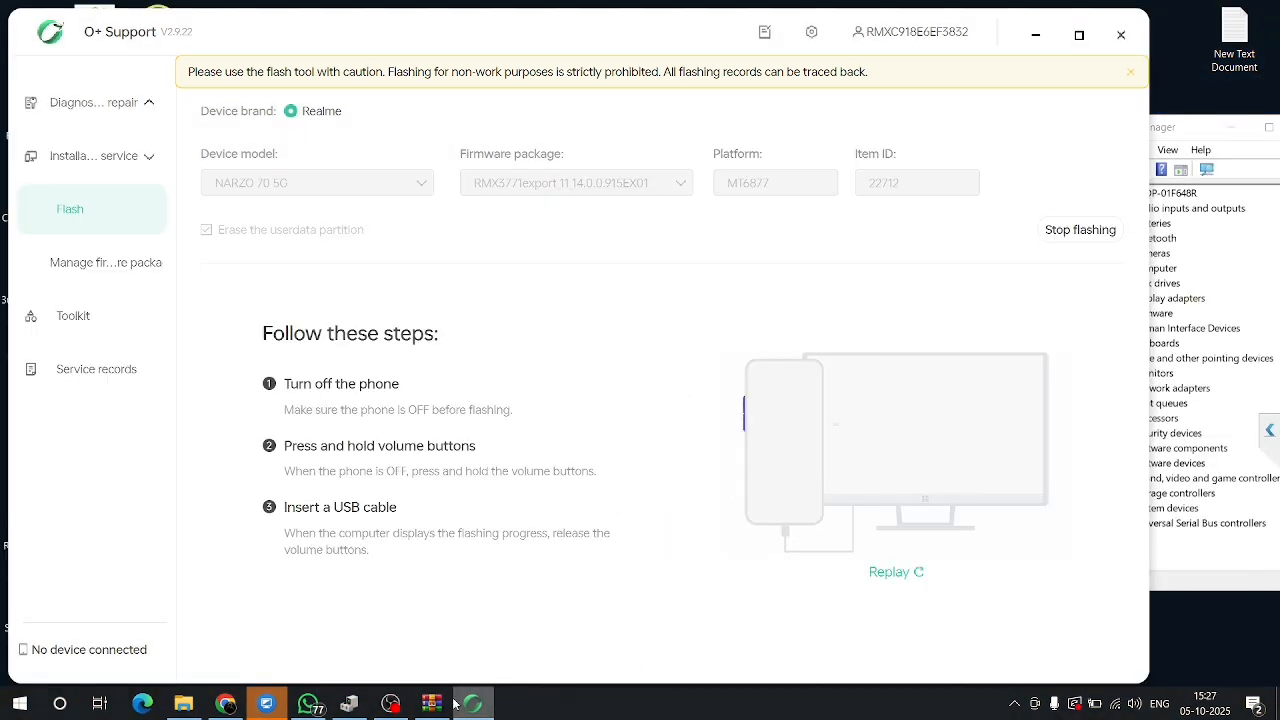
Step: Launch a blank Notepad from a 'note' search, narrow it, and place it over the flash steps area
{"action": "left_click", "coordinate": [20, 708]}
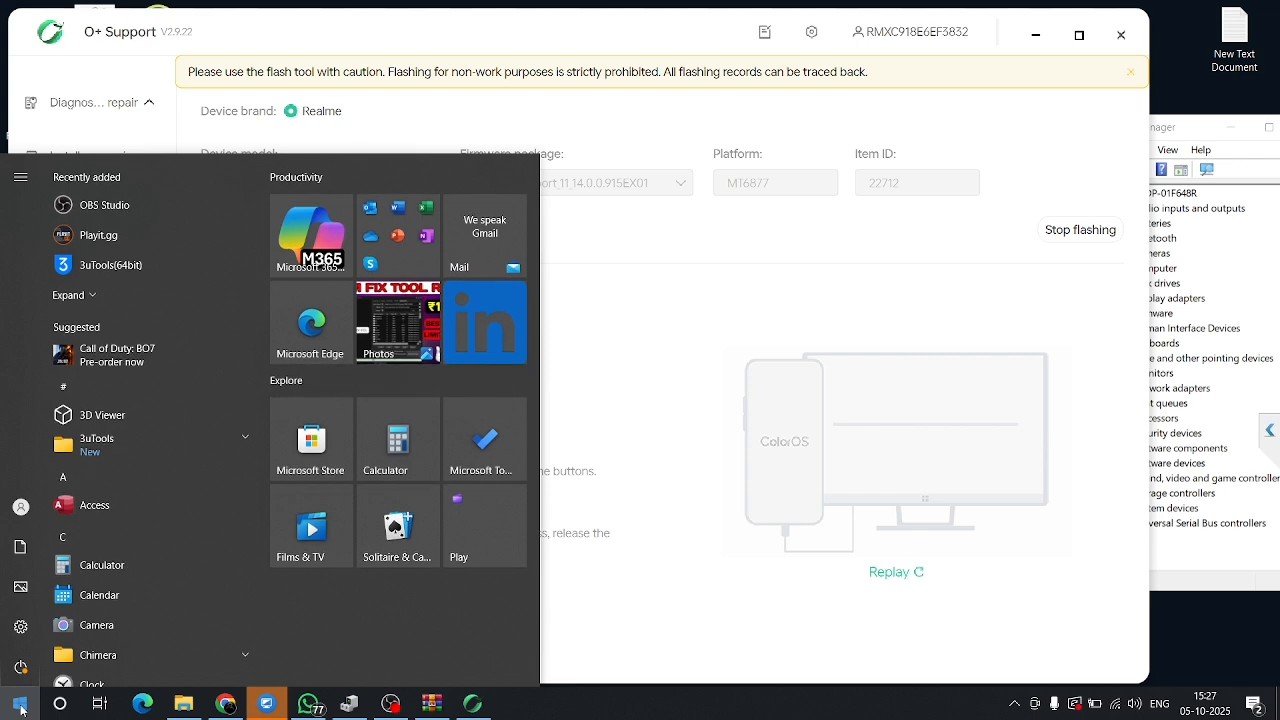
{"action": "type", "text": "note"}
{"action": "key", "text": "Return"}
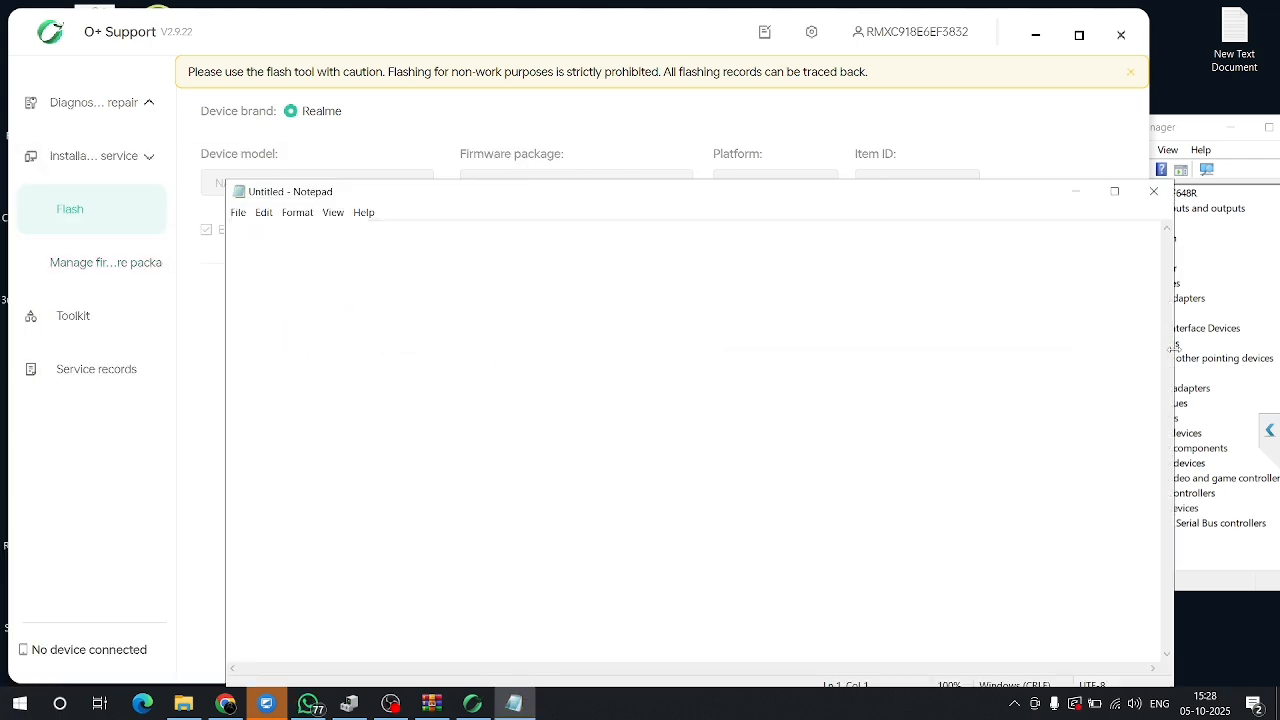
{"action": "left_click_drag", "start_coordinate": [1172, 352], "coordinate": [517, 400]}
{"action": "left_click_drag", "start_coordinate": [360, 201], "coordinate": [683, 508]}
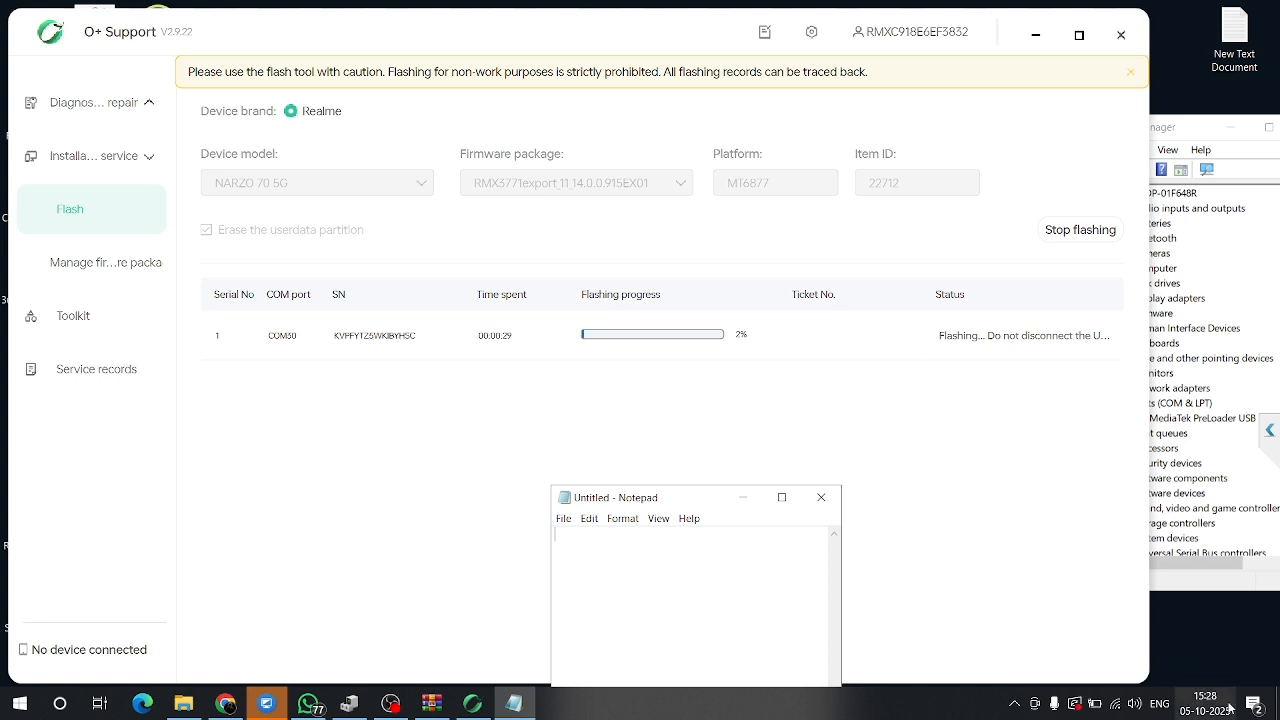
Step: Shrink Notepad to its title bar over the progress table while flashing climbs to 57%
{"action": "left_click", "coordinate": [1197, 703]}
{"action": "left_click_drag", "start_coordinate": [667, 499], "coordinate": [352, 326]}
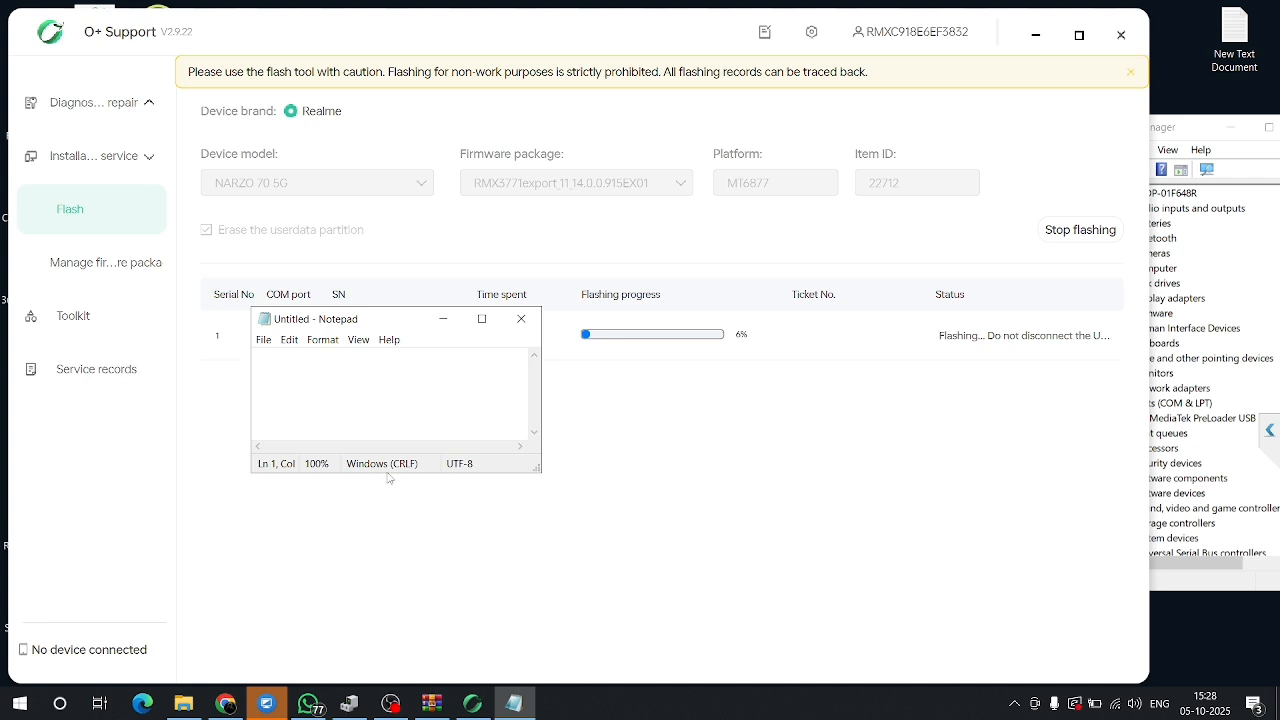
{"action": "left_click_drag", "start_coordinate": [390, 477], "coordinate": [384, 361]}
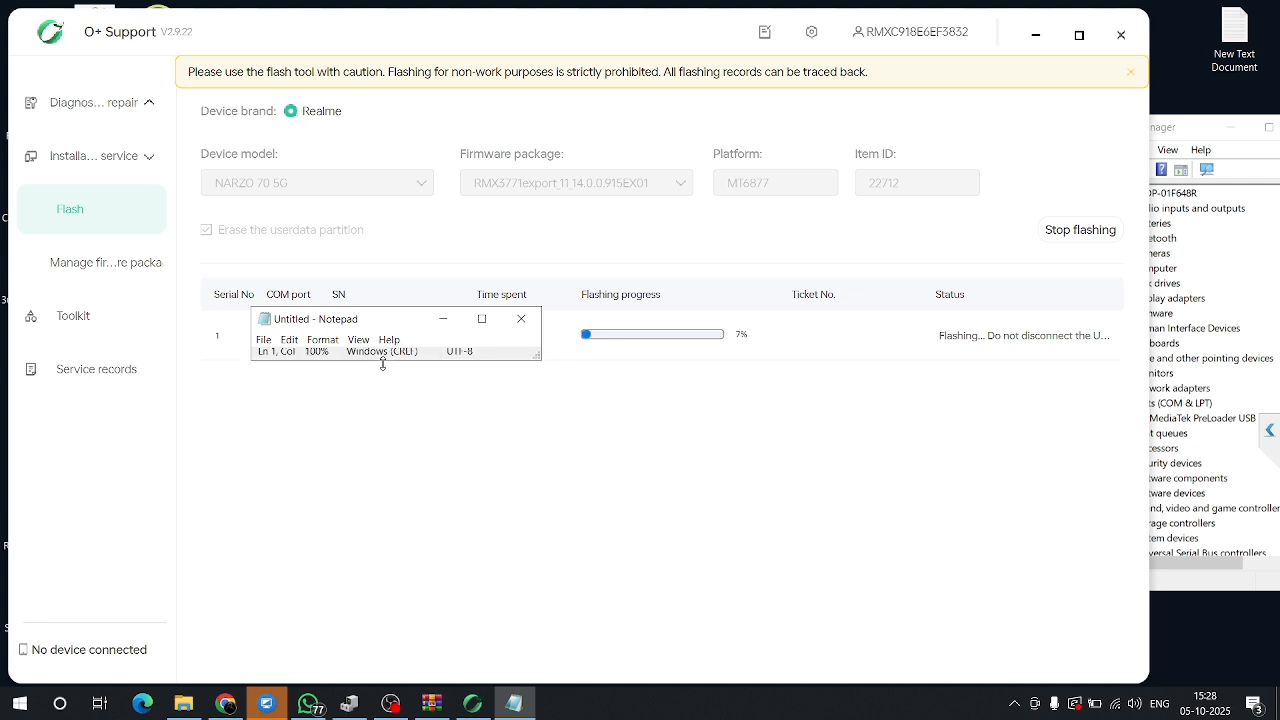
{"action": "left_click", "coordinate": [1205, 703]}
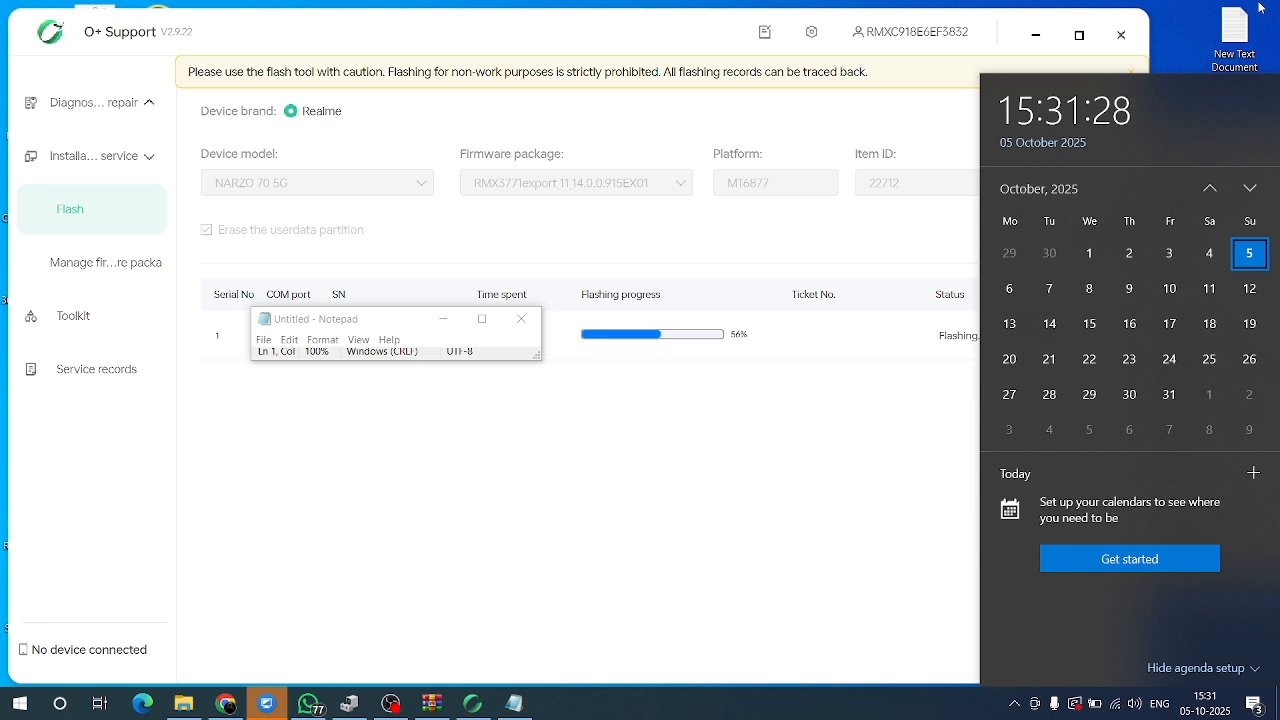
{"action": "left_click", "coordinate": [1185, 6]}
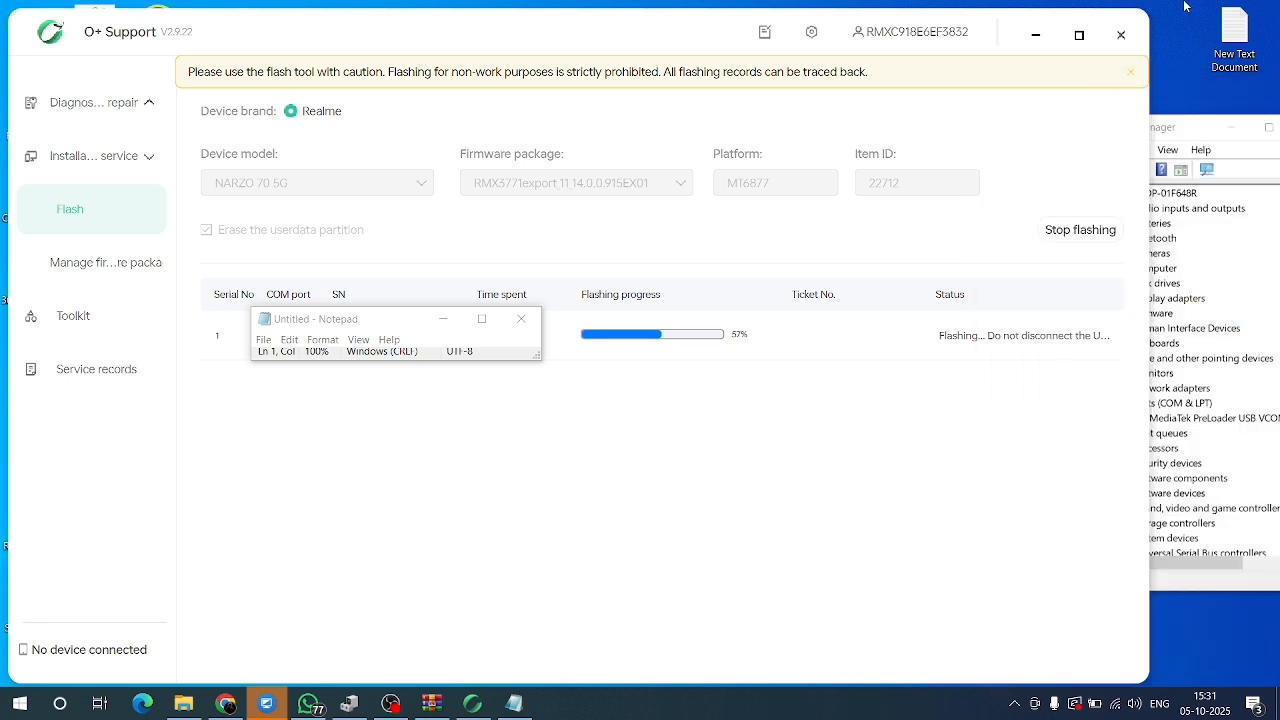